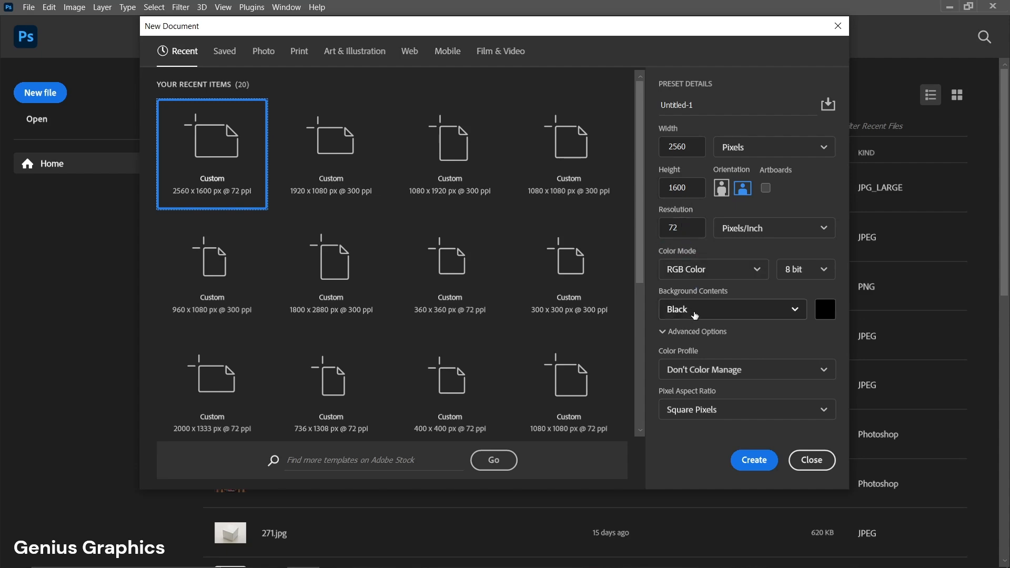
Create a 2560 x 1600 px, 72 ppi RGB document with a black background and add a white Lorem Ipsum placeholder text layer
click(753, 460)
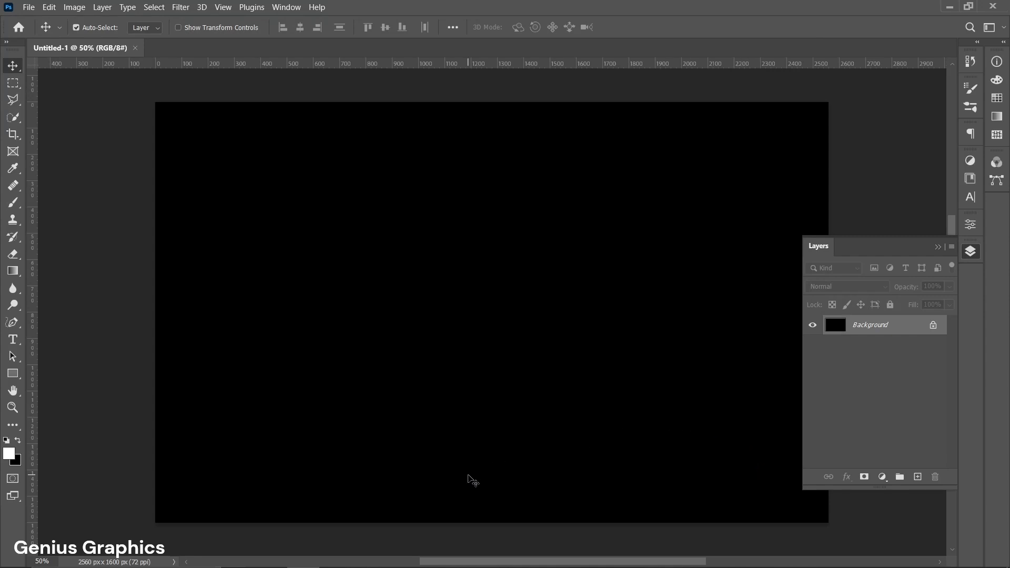
click(12, 339)
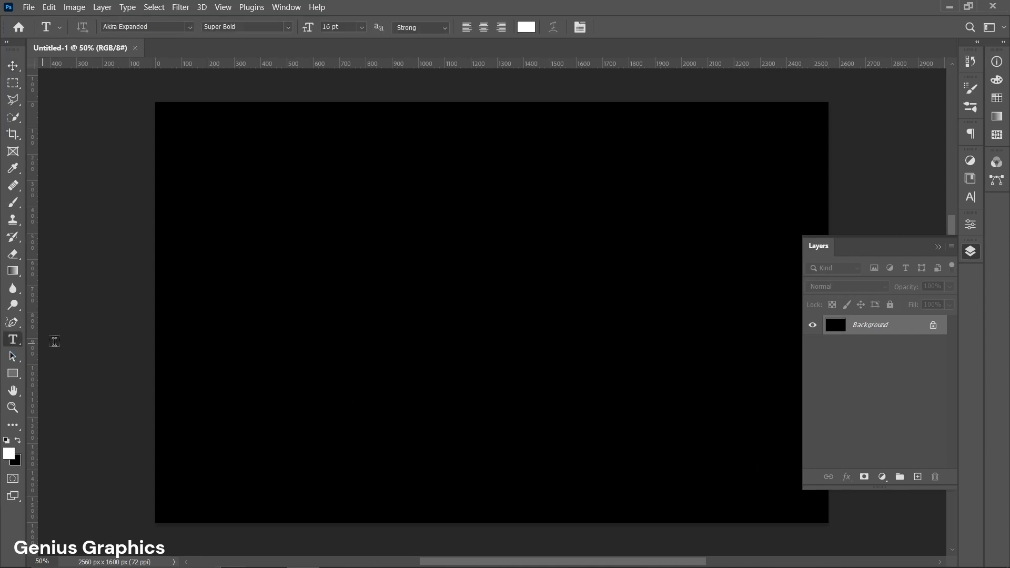
click(253, 274)
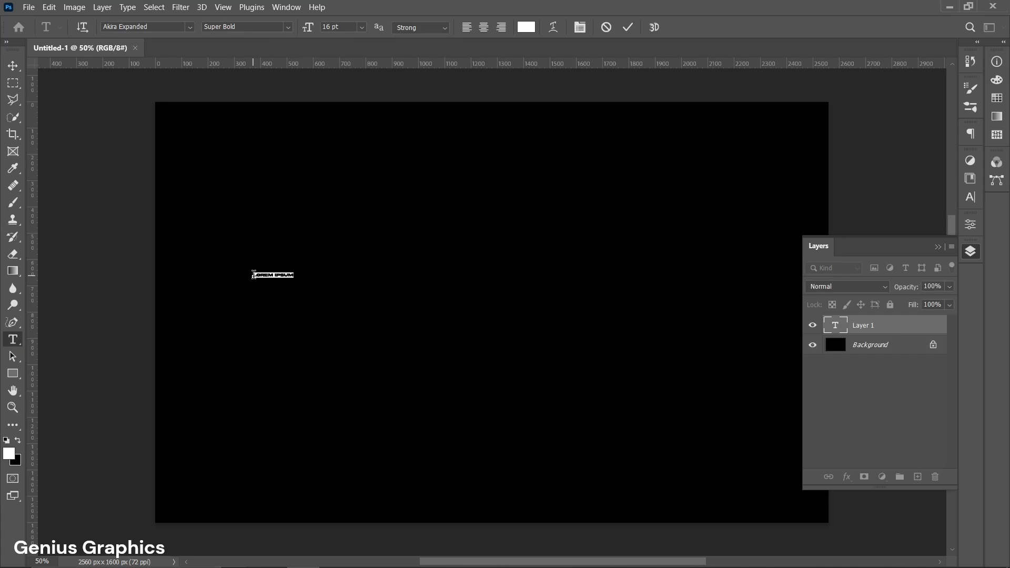
click(628, 28)
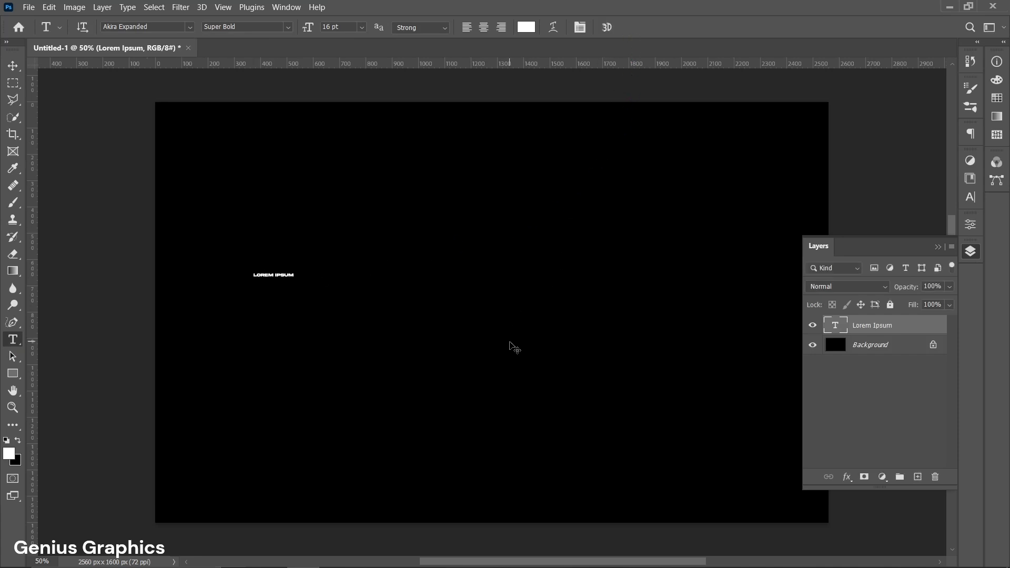
Scale the placeholder text up proportionally to about 1156% so it spans most of the canvas width
key(ctrl+t)
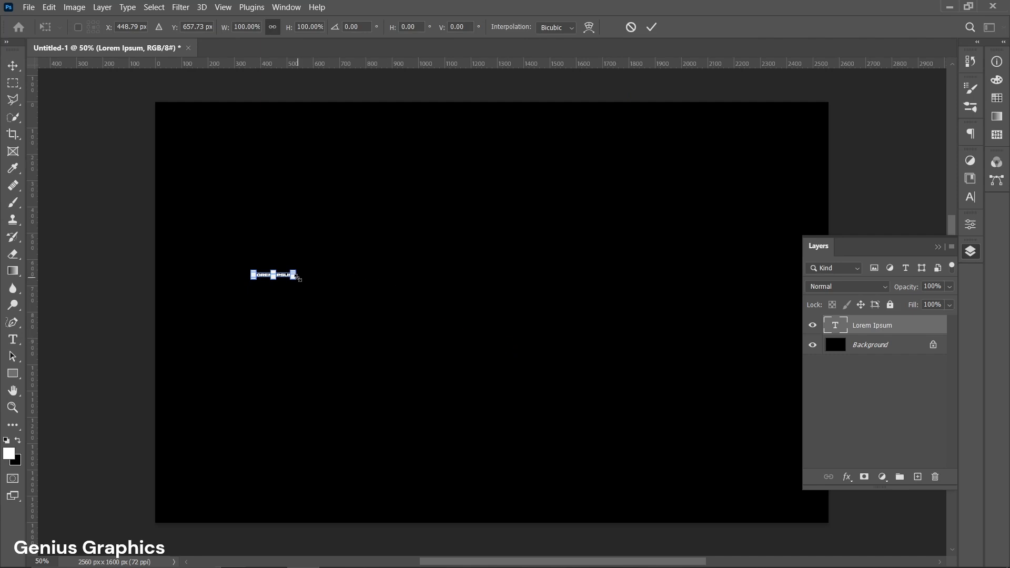
drag(295, 278, 706, 417)
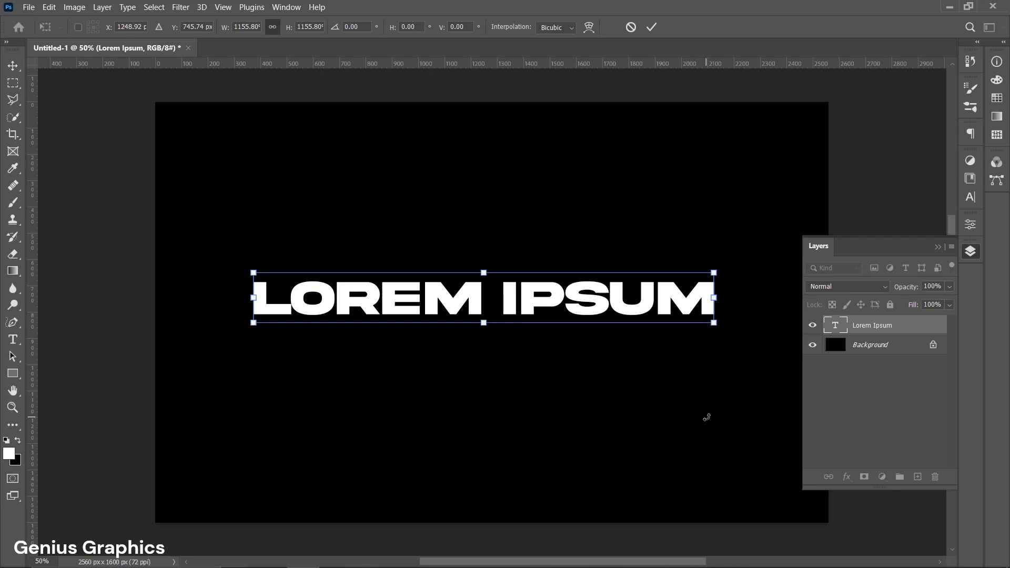
click(651, 27)
Replace the placeholder text with GENIUS
click(482, 303)
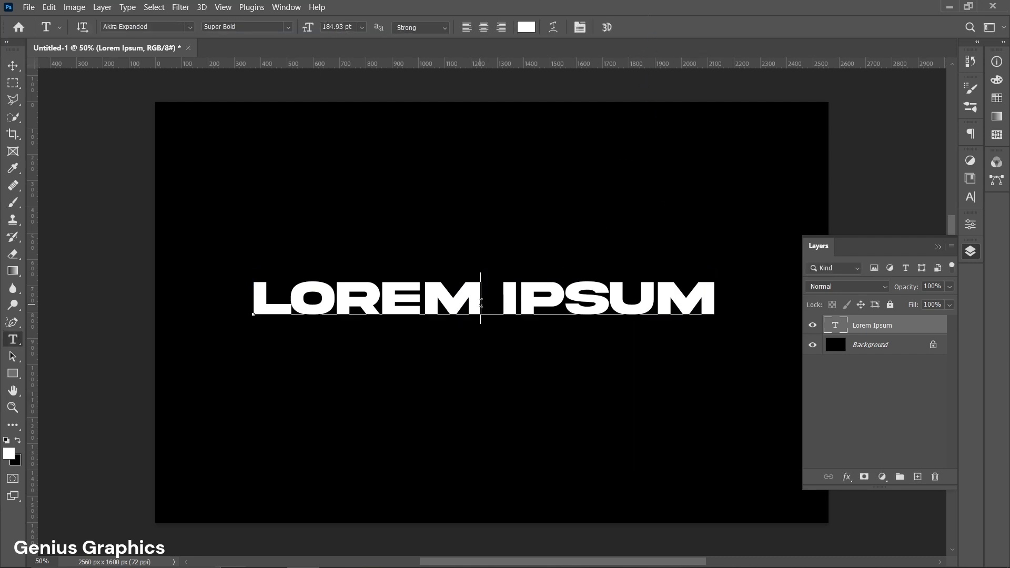
double_click(480, 302)
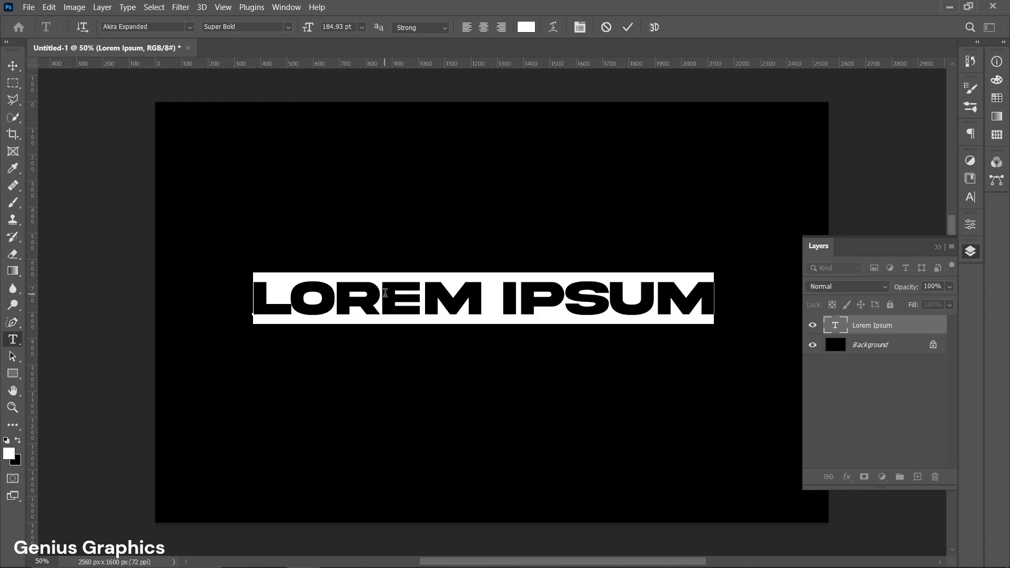
text(GENIUS)
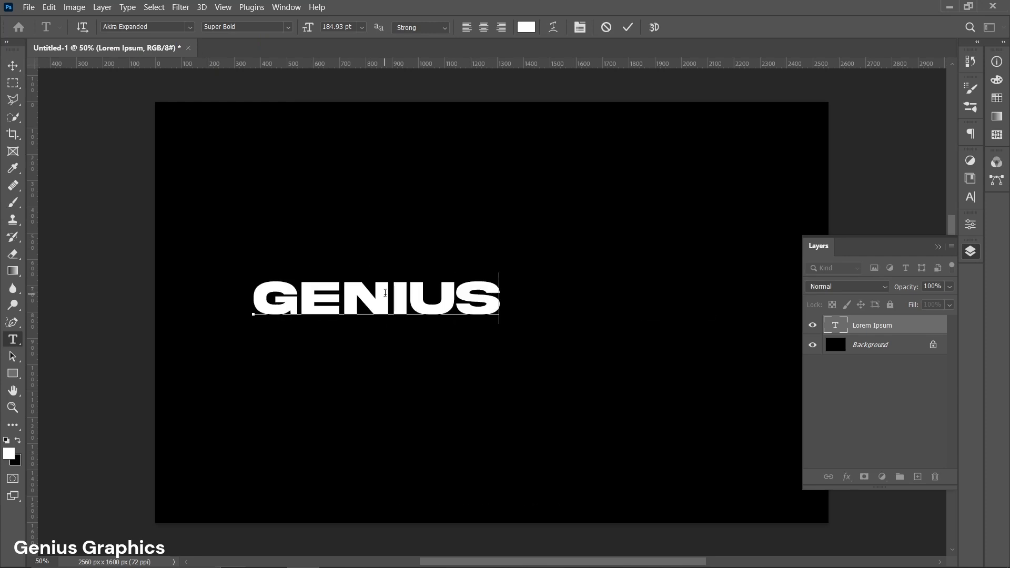
click(627, 27)
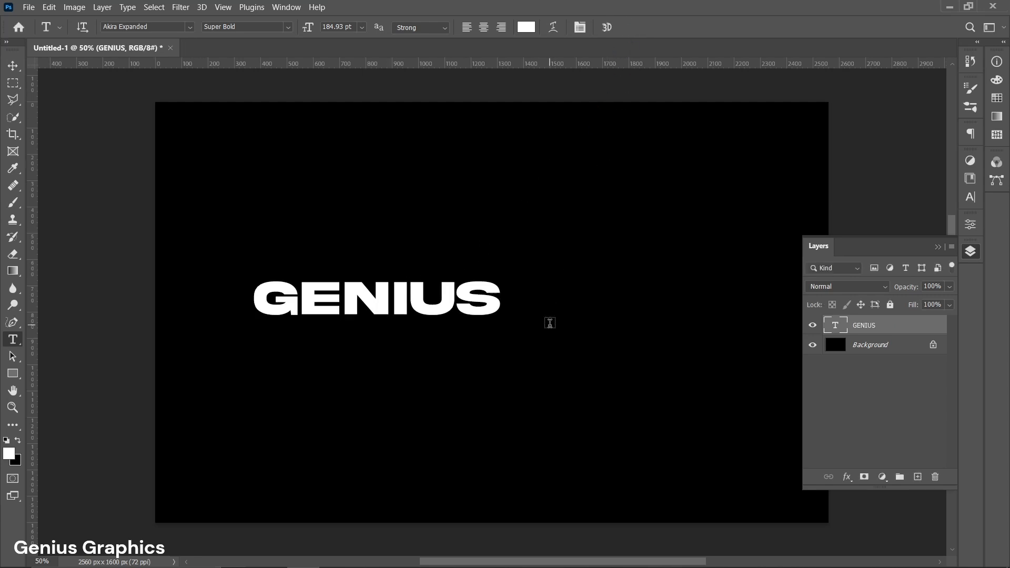
Centre the GENIUS text on the canvas at X 1280, Y 800 px and scale it proportionally to about 212%
key(ctrl+t)
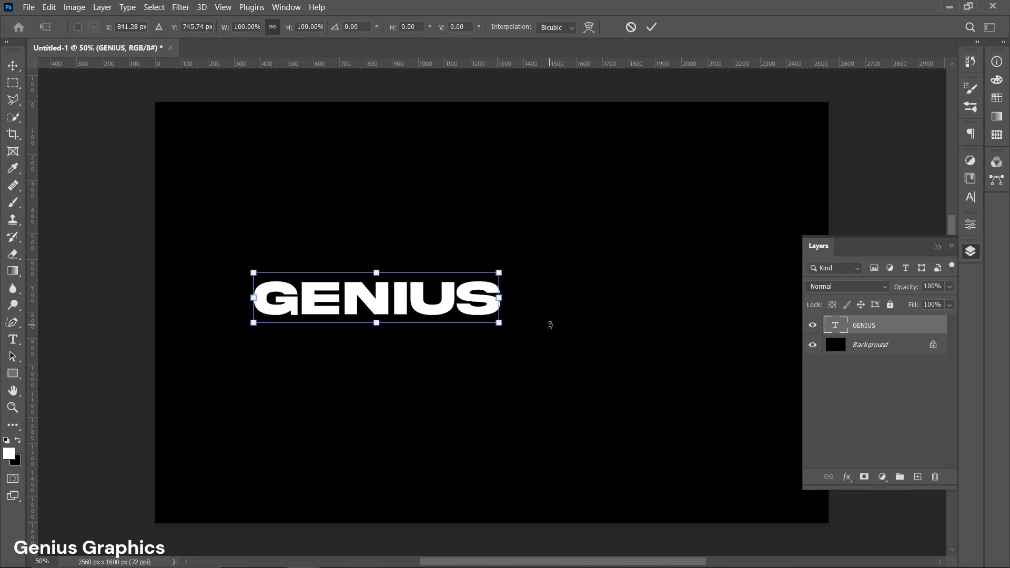
drag(384, 298, 497, 312)
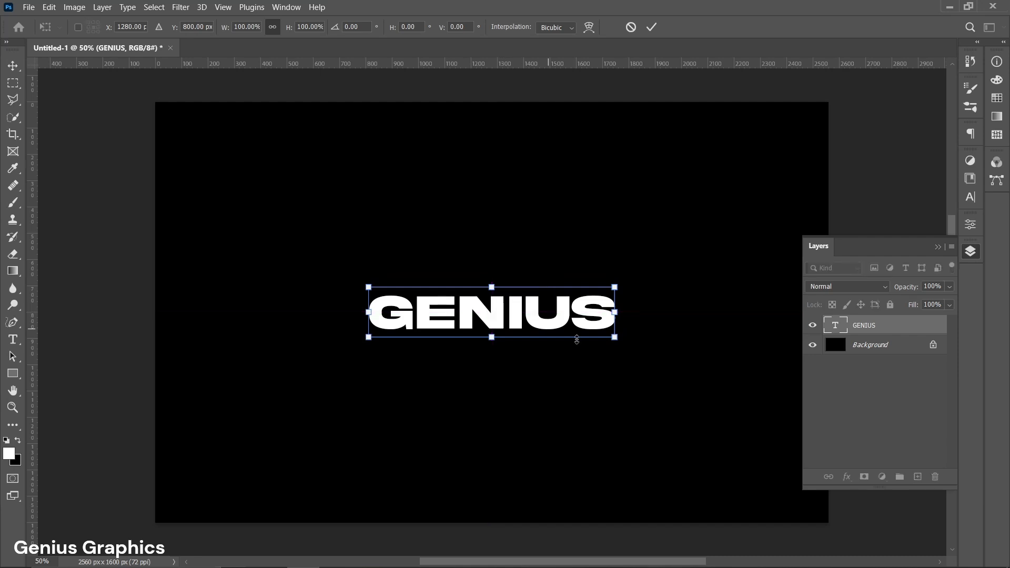
drag(618, 342, 747, 413)
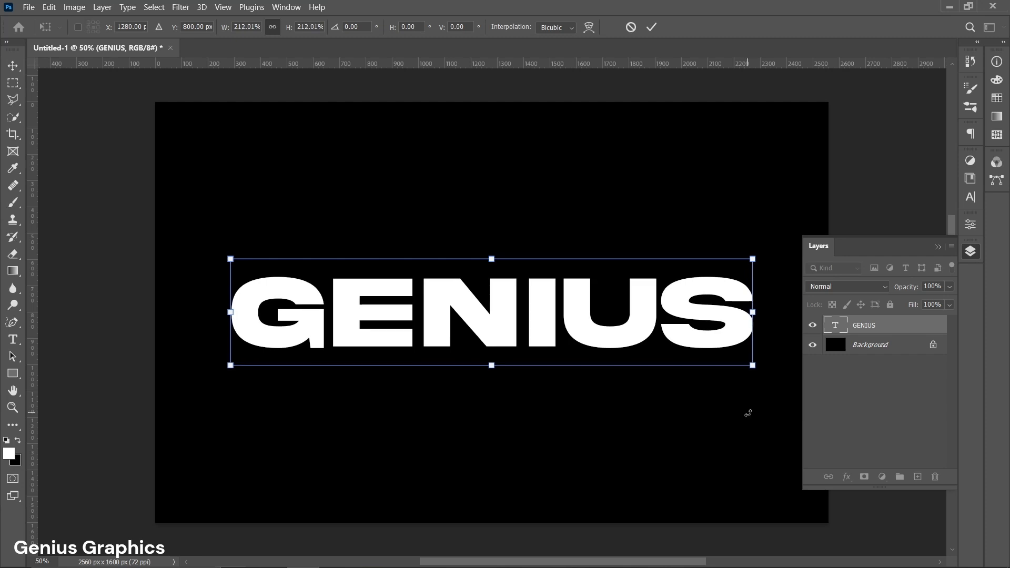
click(651, 30)
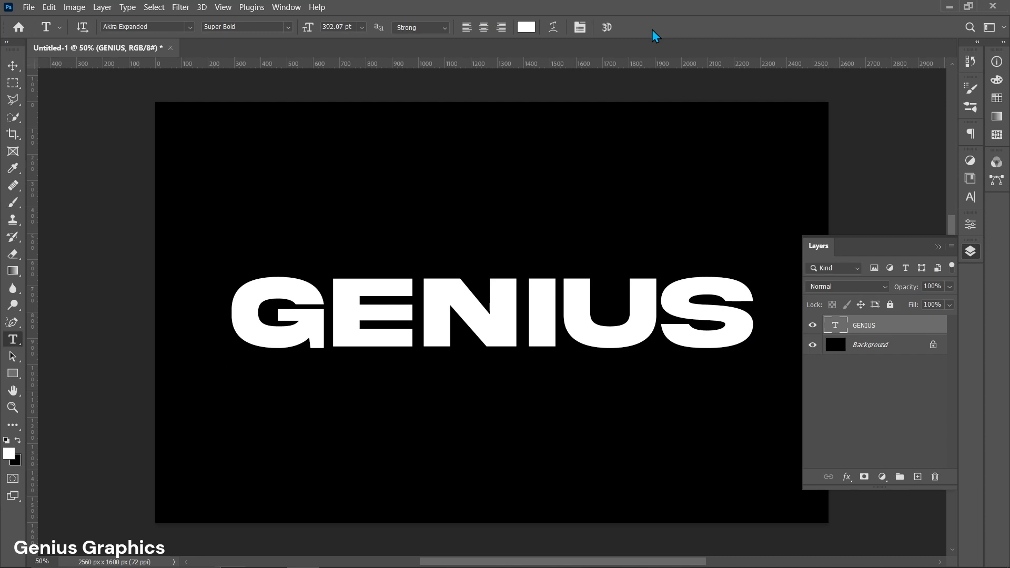
Convert the GENIUS text layer to a smart object and apply a Gaussian Blur with a 4.0-pixel radius
click(189, 11)
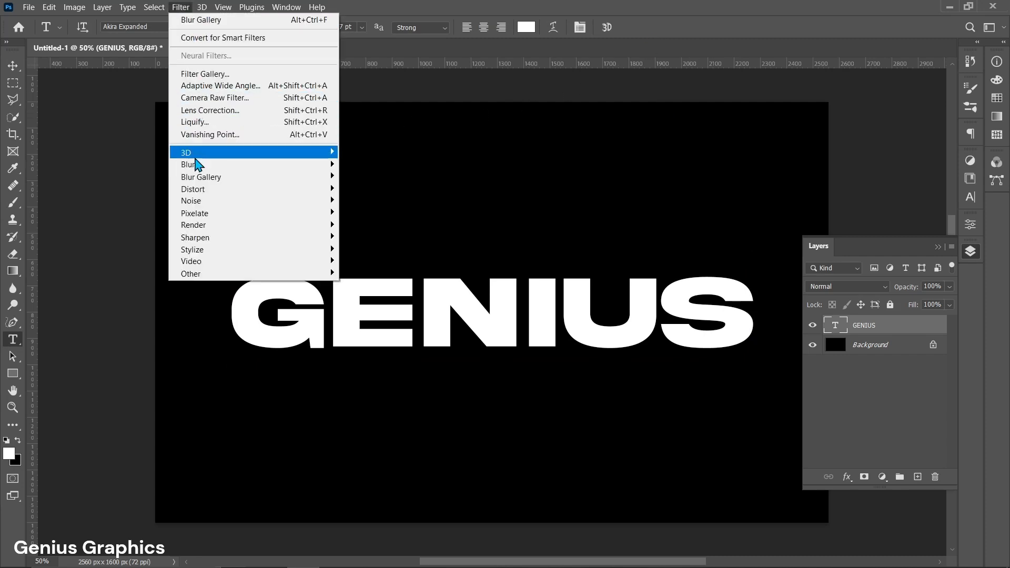
mouse_move(200, 167)
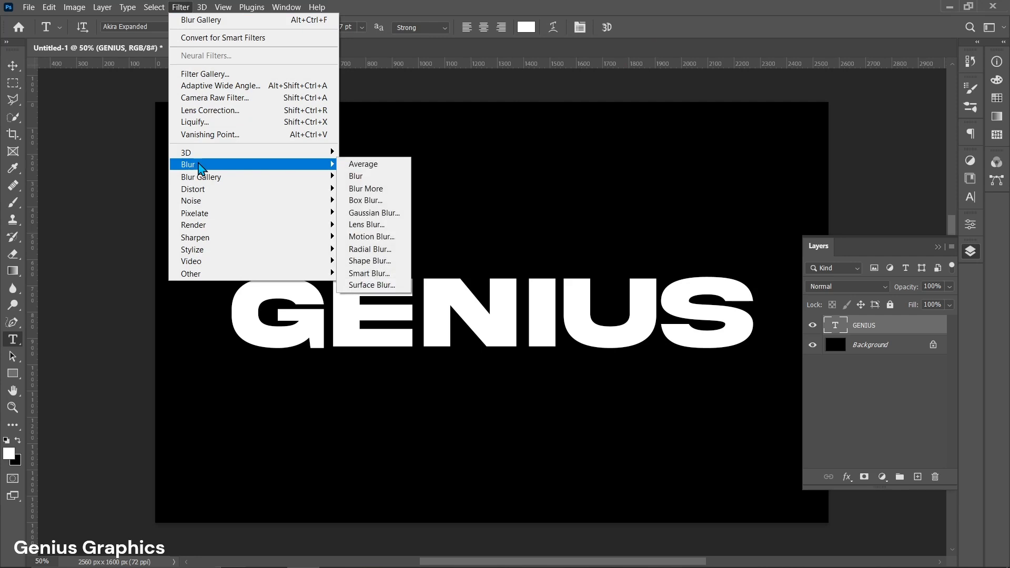
click(367, 213)
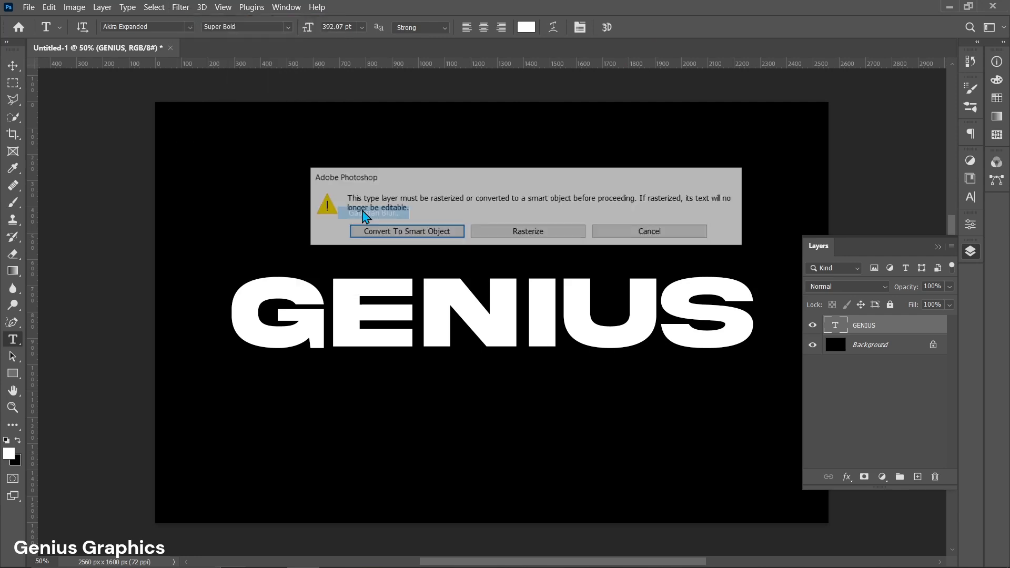
click(386, 233)
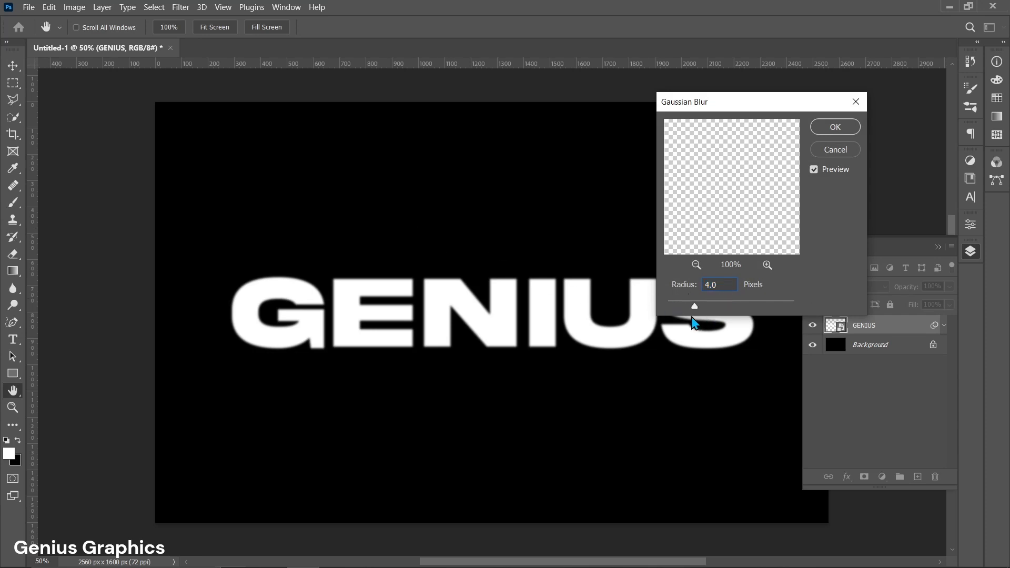
click(836, 132)
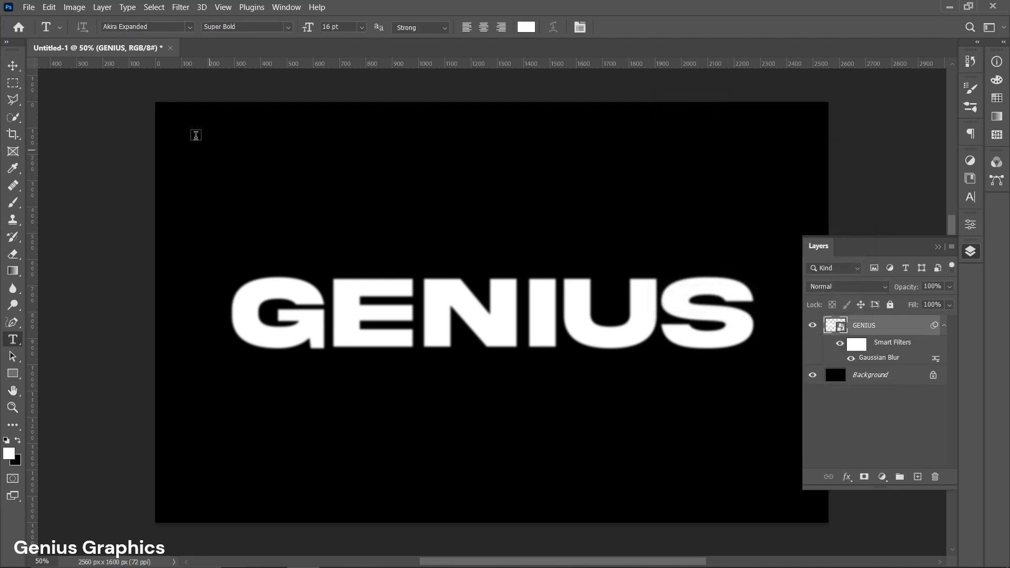
Apply the Median noise filter to the GENIUS layer with a radius of 8 pixels
click(180, 7)
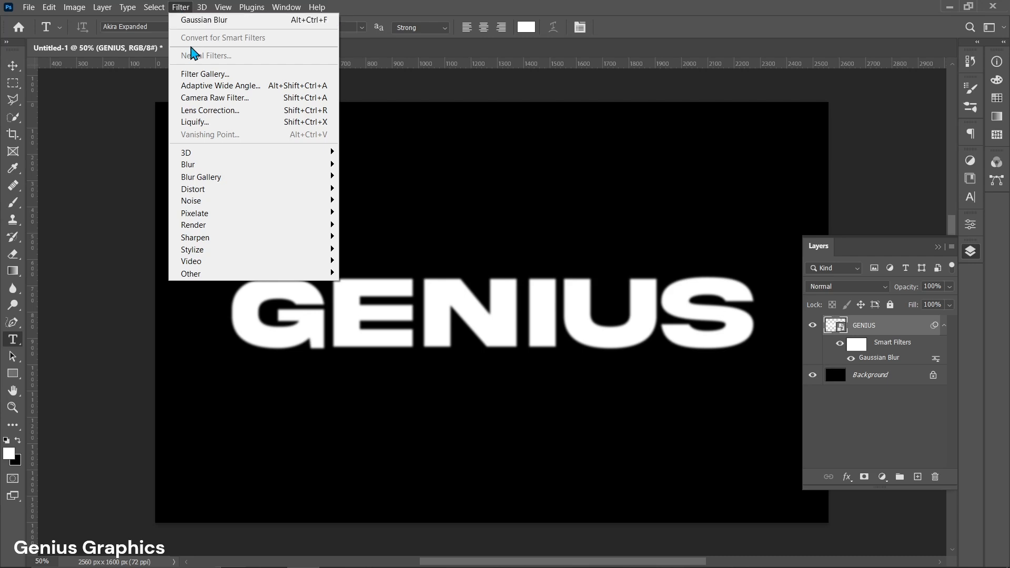
mouse_move(213, 203)
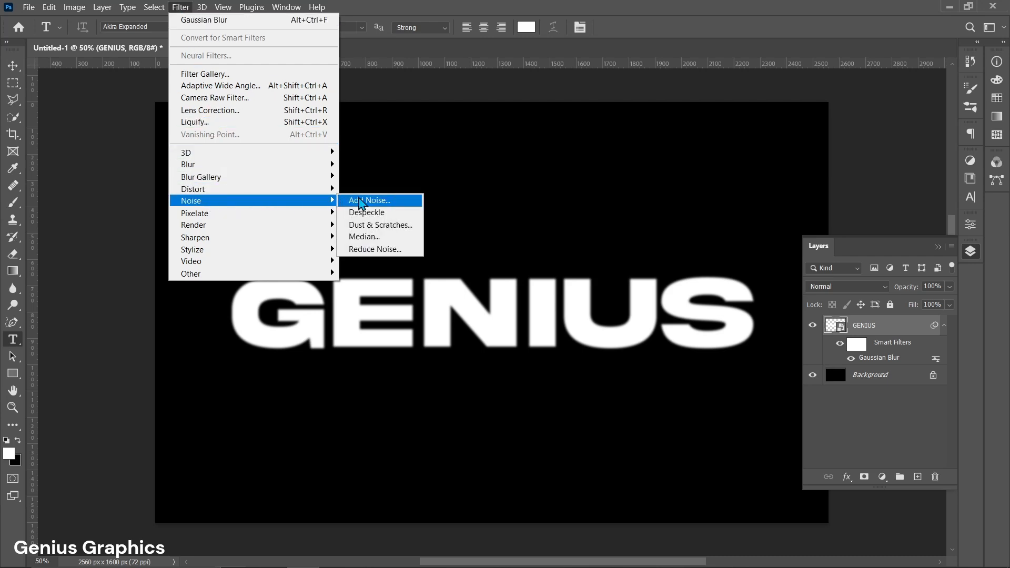
click(363, 237)
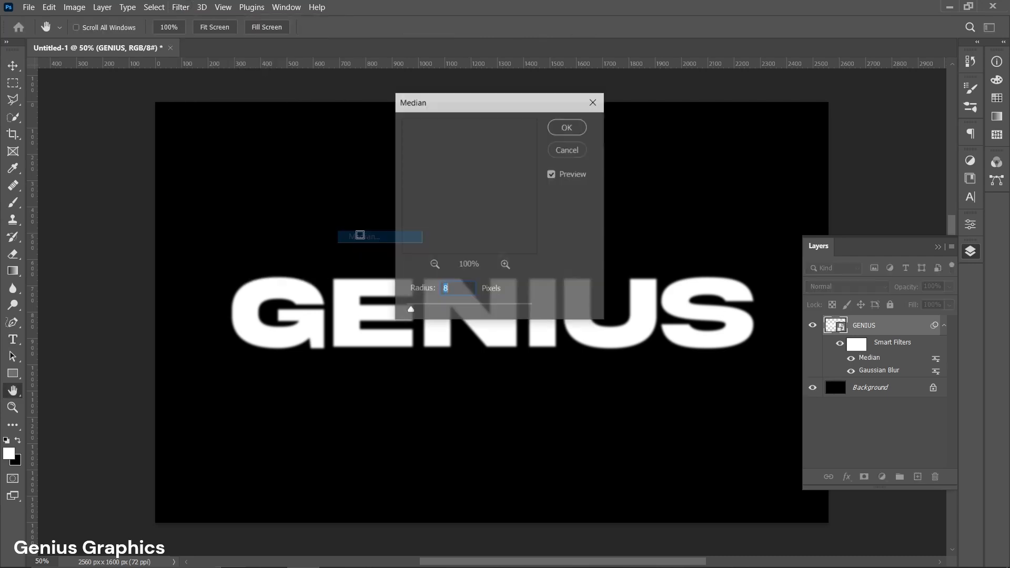
click(460, 288)
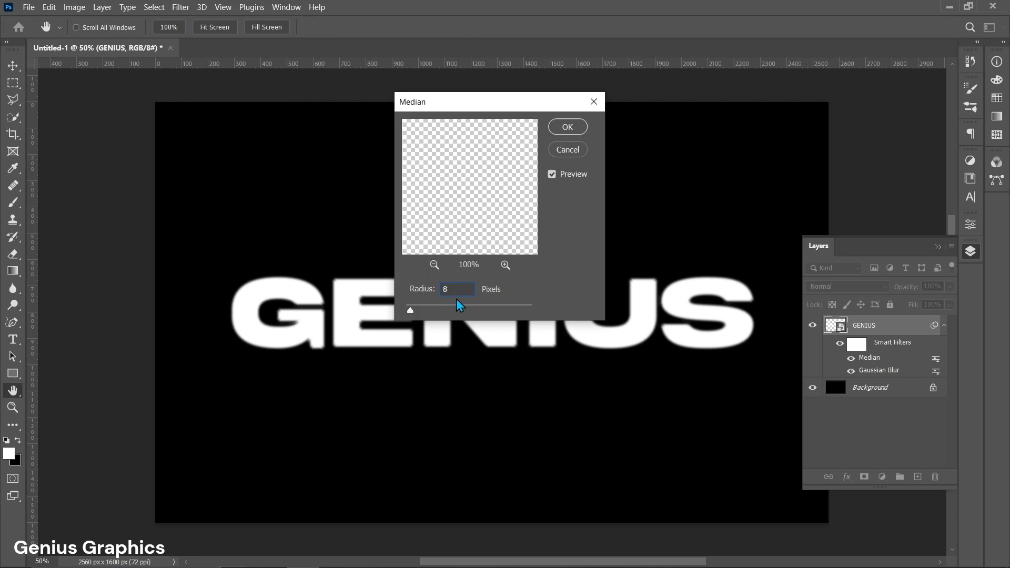
click(567, 128)
key(t)
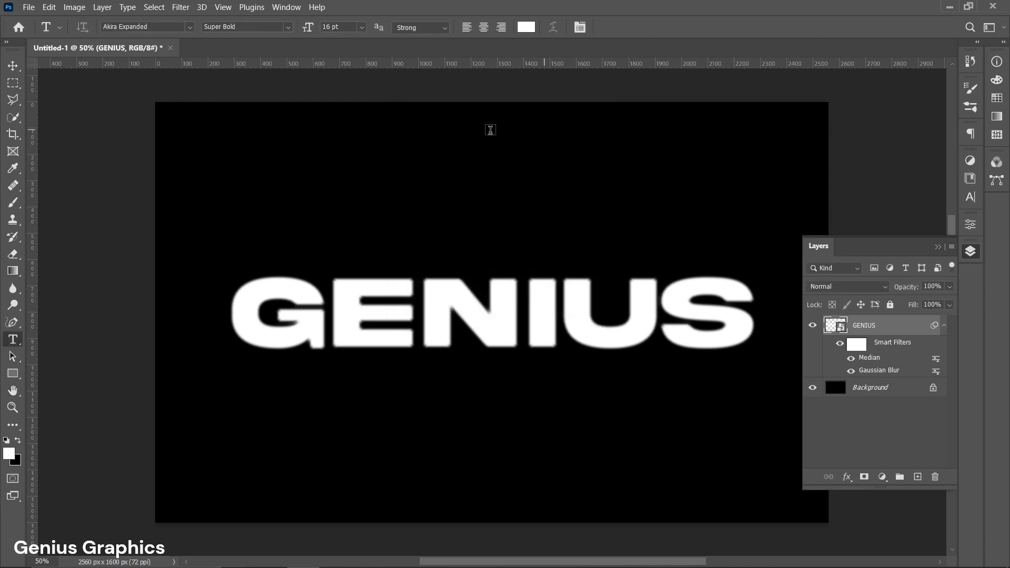
Start a Tilt-Shift blur on the GENIUS layer and narrow its sharp band to just inside the letters' upper and lower edges
click(13, 67)
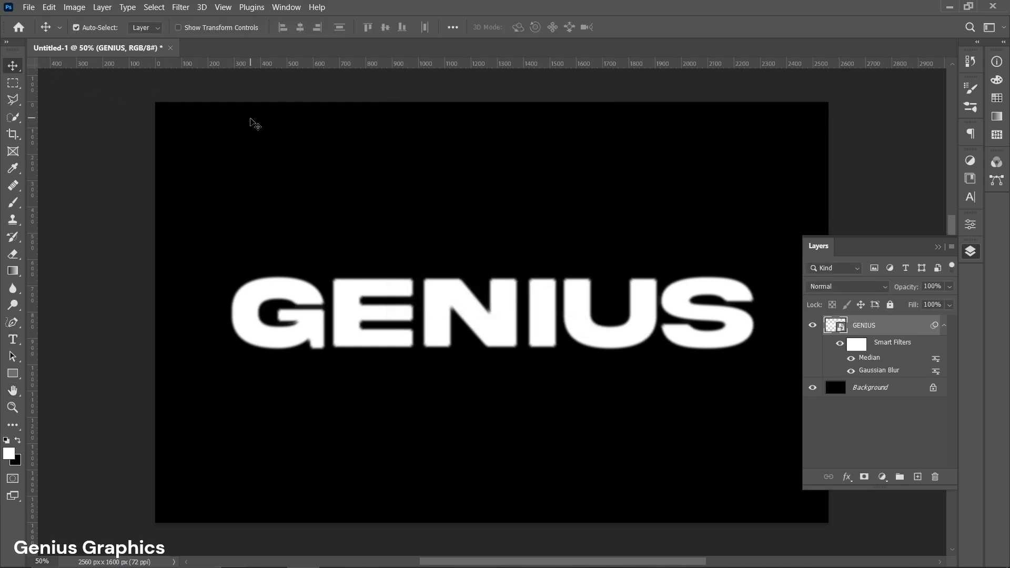
click(181, 9)
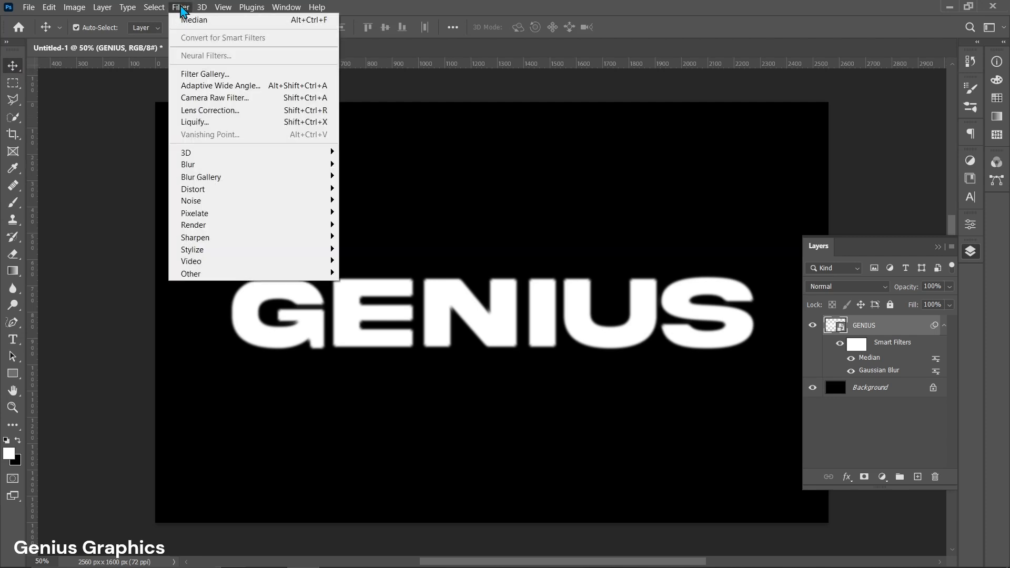
mouse_move(204, 178)
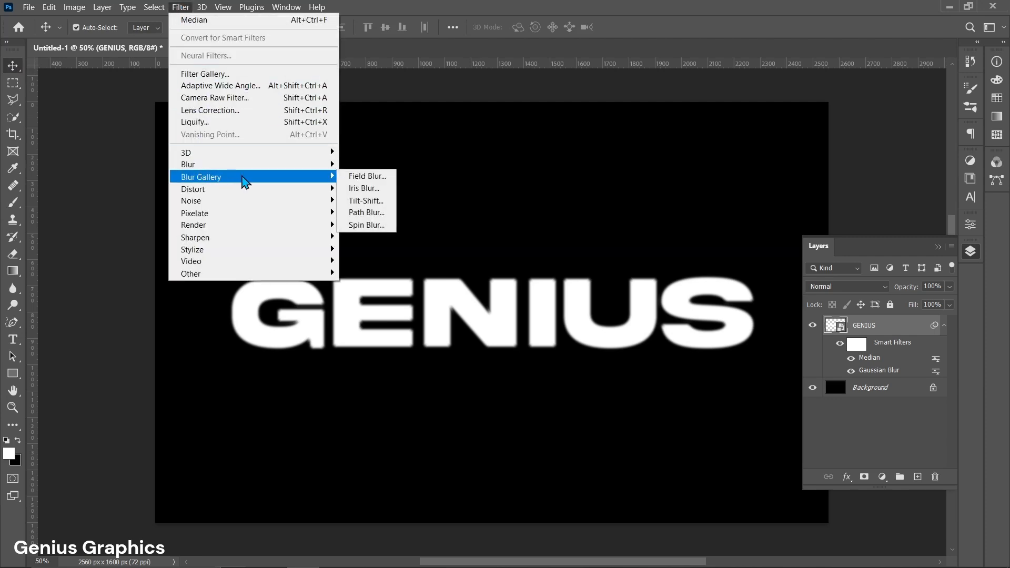
click(364, 201)
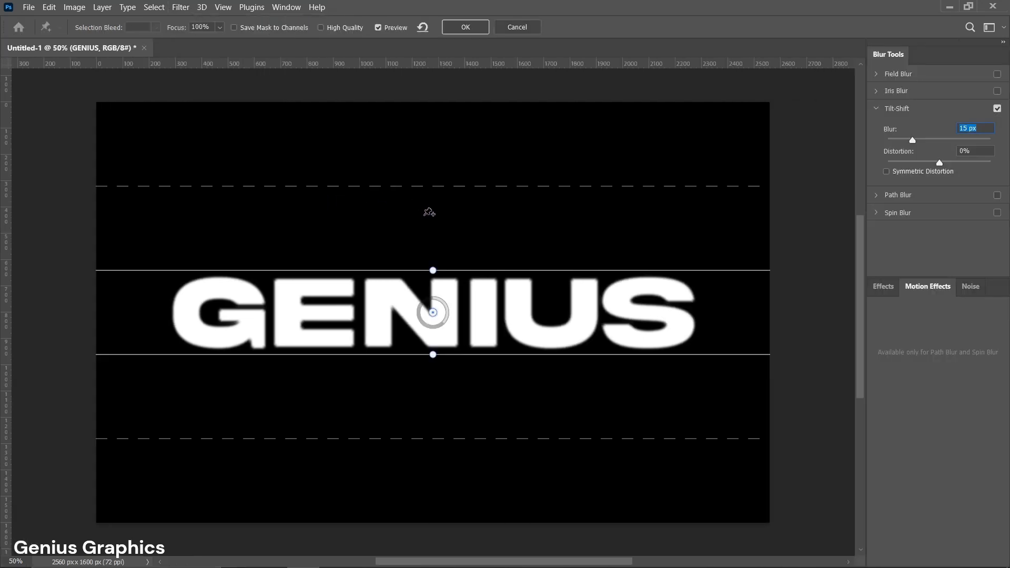
drag(472, 273, 471, 291)
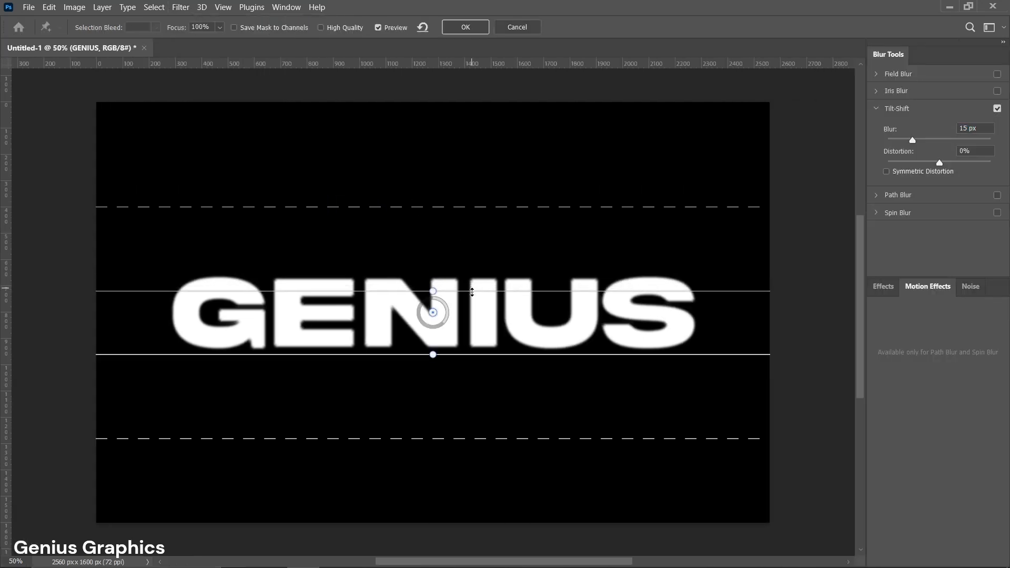
drag(487, 354, 487, 336)
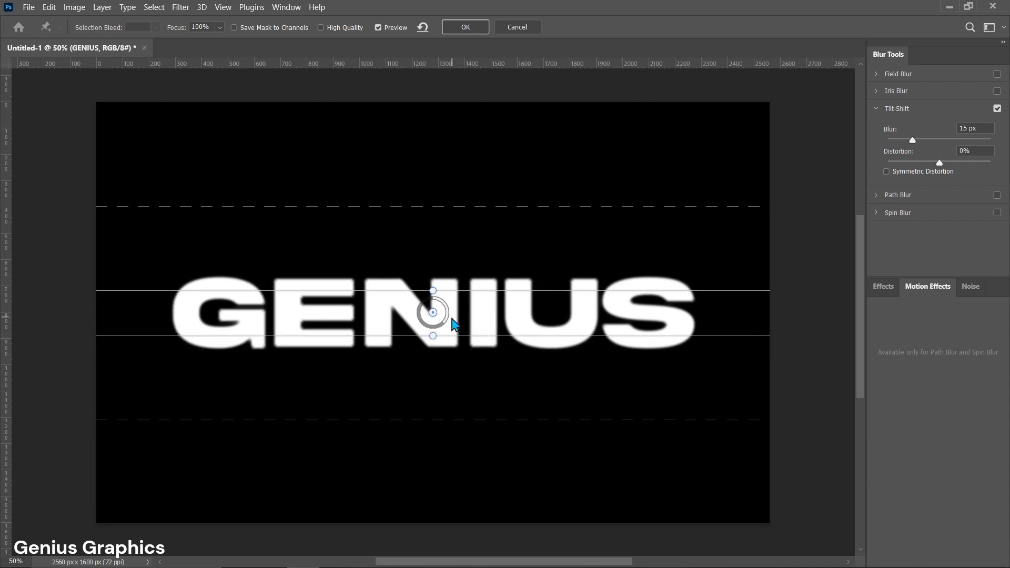
Set the Tilt-Shift blur amount to 360 px and apply the filter
drag(448, 321, 421, 298)
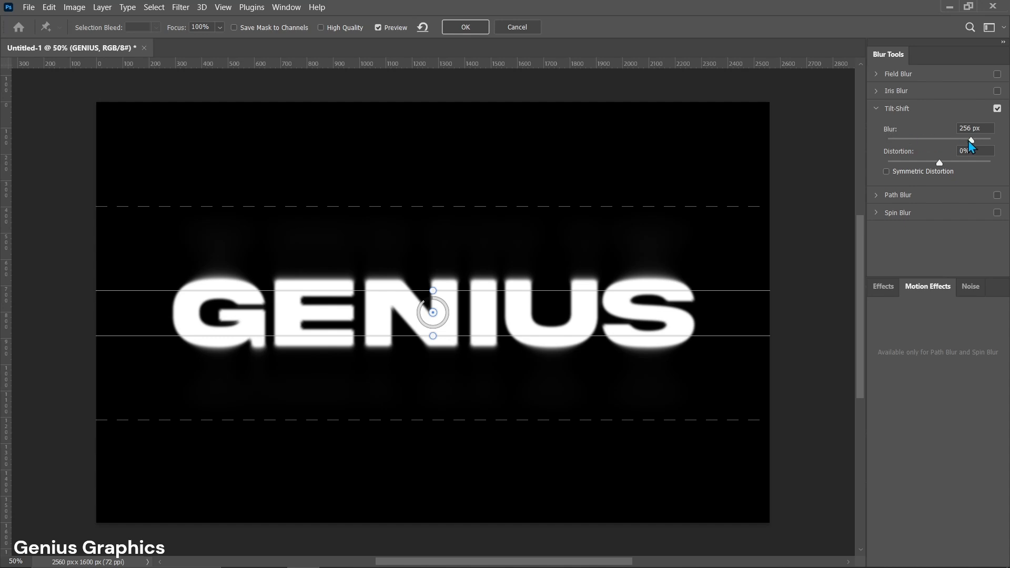
double_click(960, 129)
text(360)
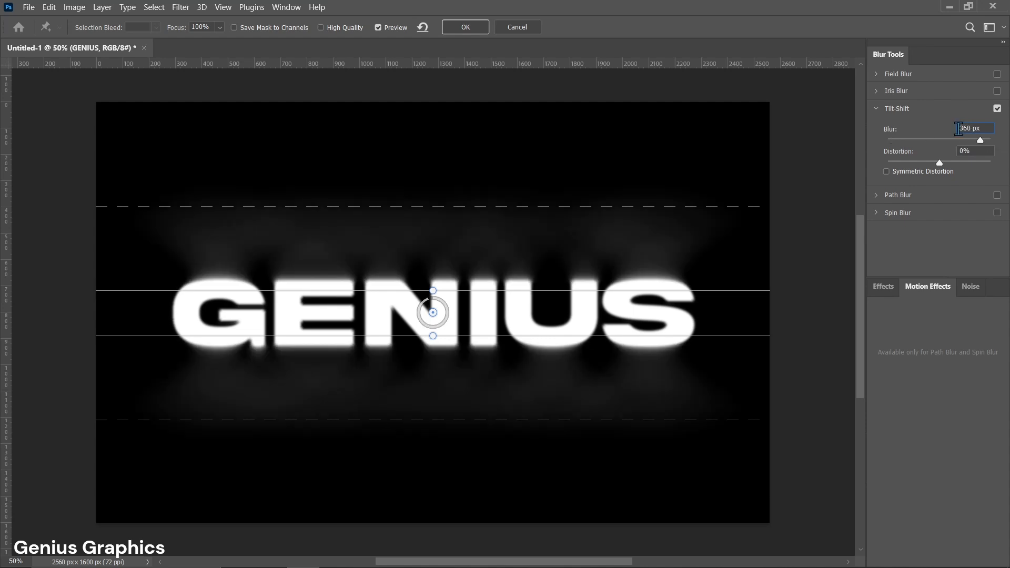
click(462, 27)
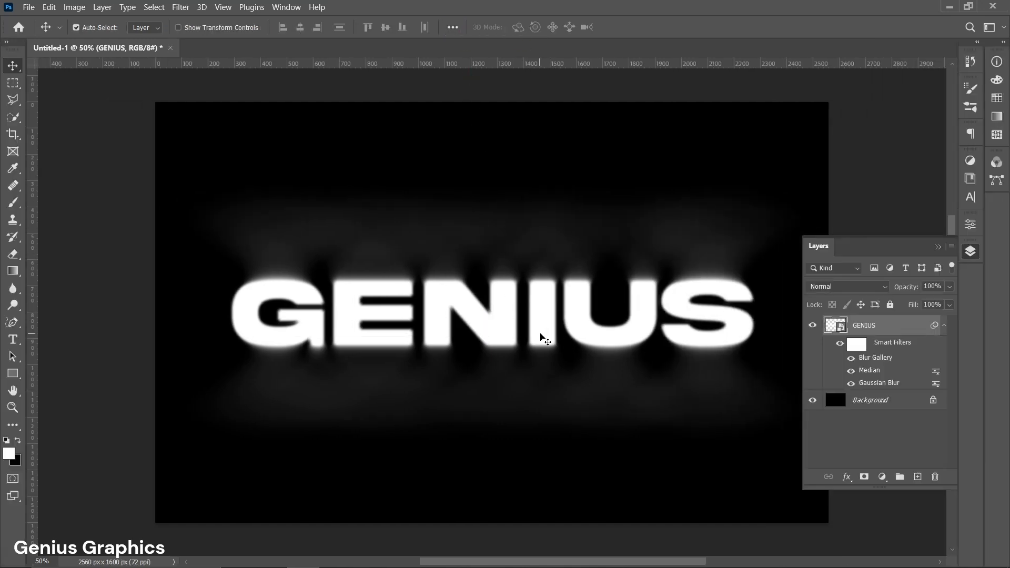
Duplicate the filtered GENIUS layer and hide the original underneath
key(ctrl)
key(ctrl+j)
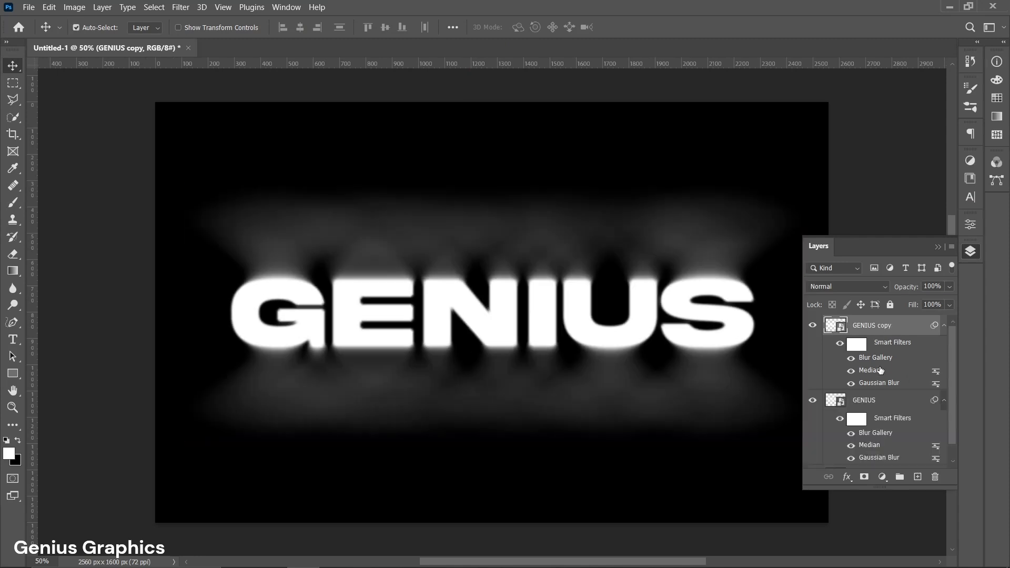
click(812, 406)
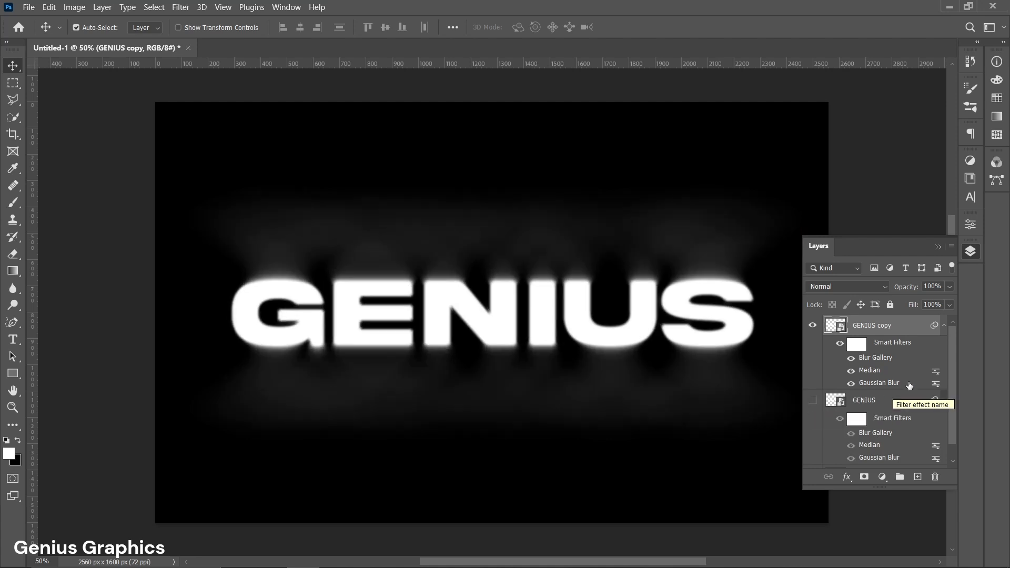
Convert the GENIUS copy layer to a smart object and copy its full-width glow area above the letters to a new layer
right_click(903, 330)
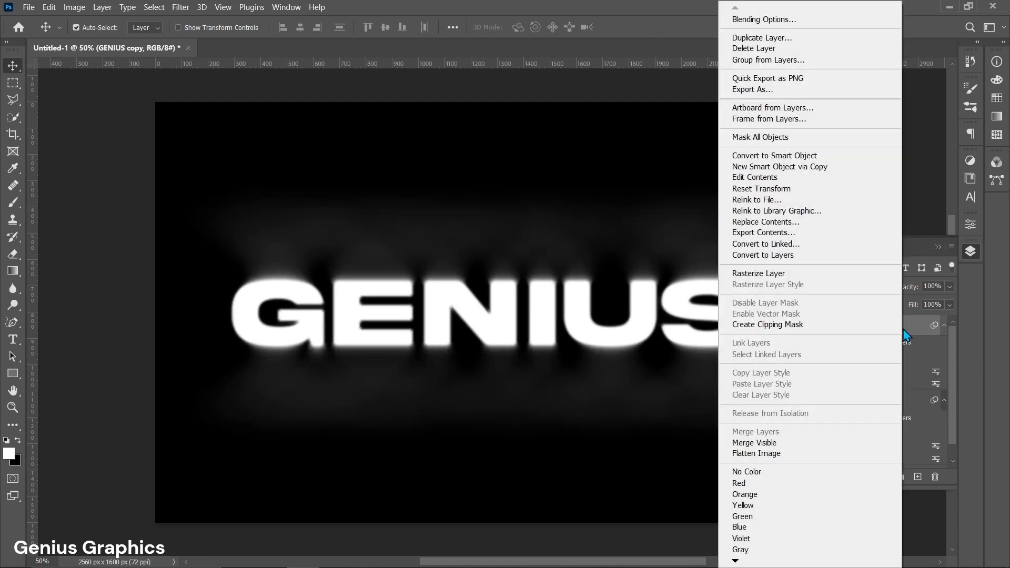
click(819, 155)
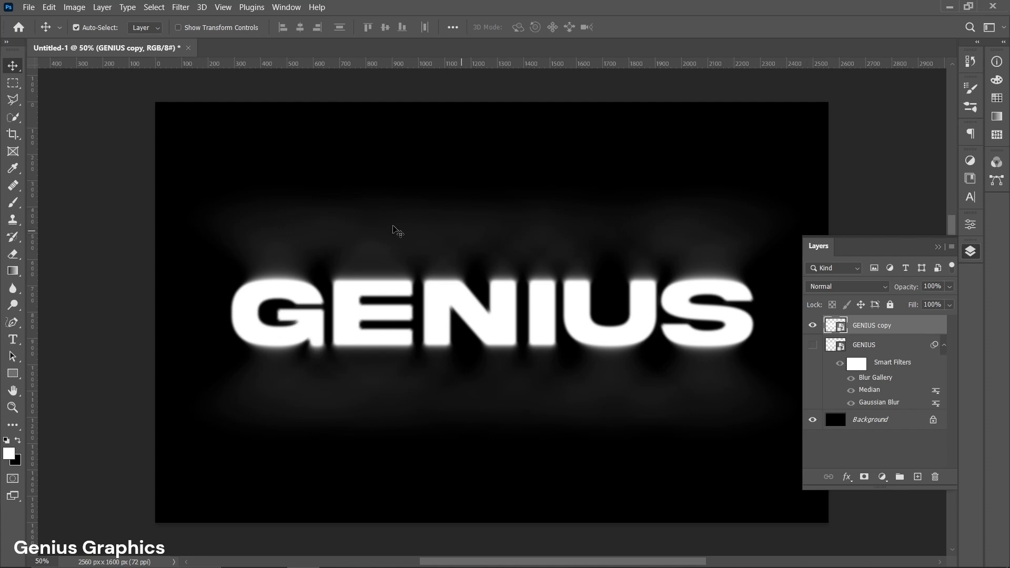
click(14, 83)
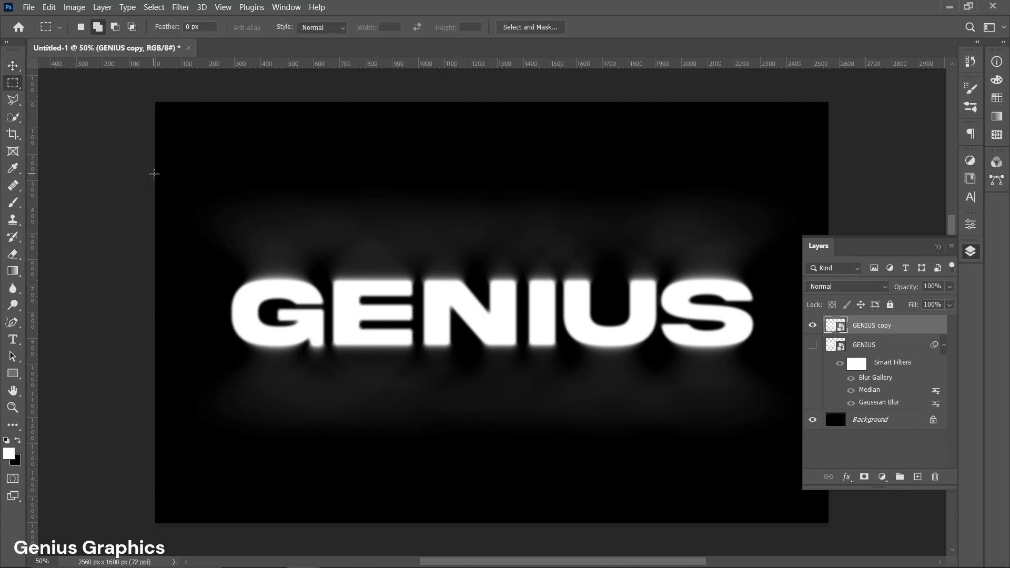
drag(156, 174, 847, 283)
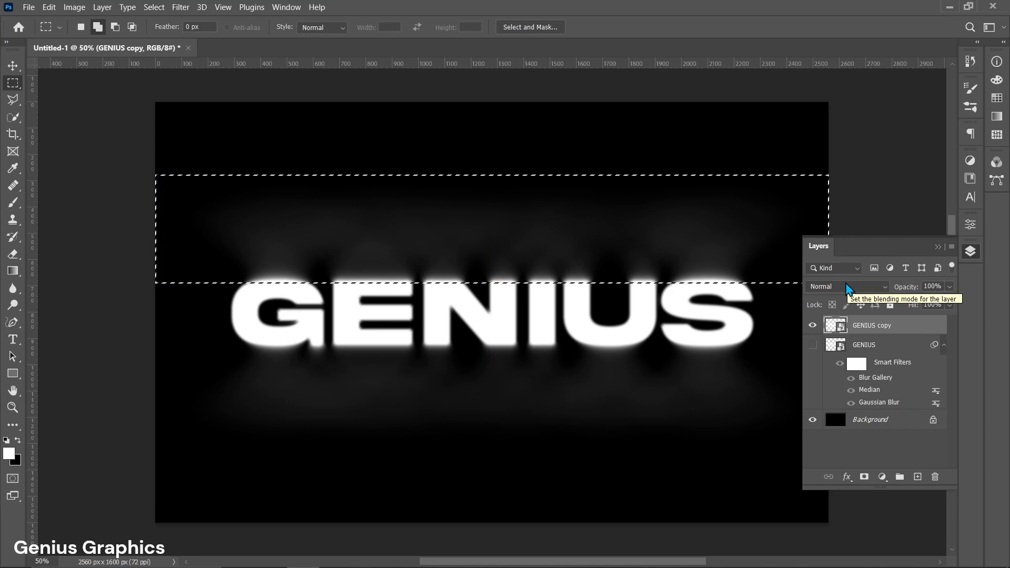
key(ctrl+j)
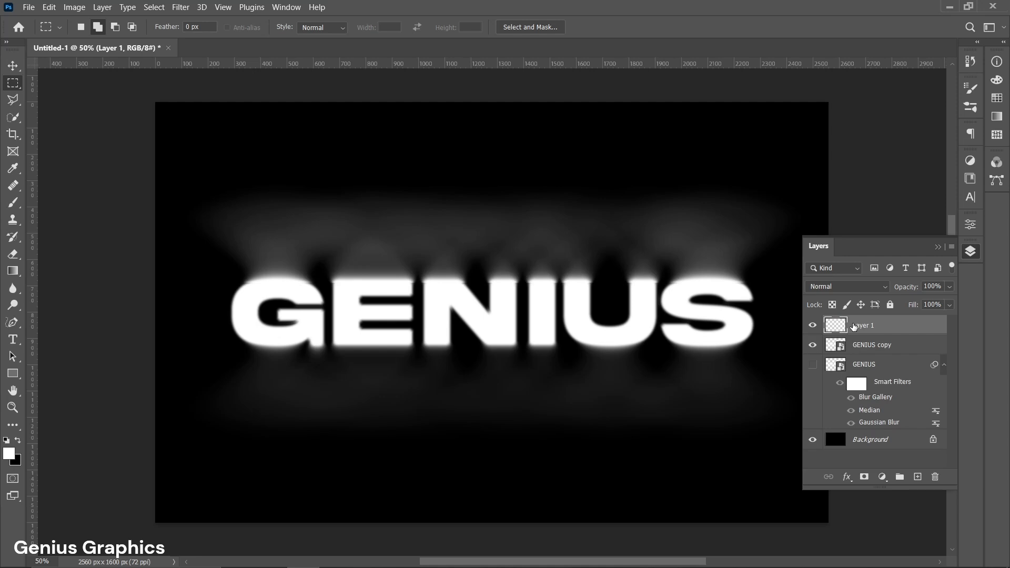
Copy the full-width glow area below the letters from the GENIUS copy layer to a new layer
click(862, 350)
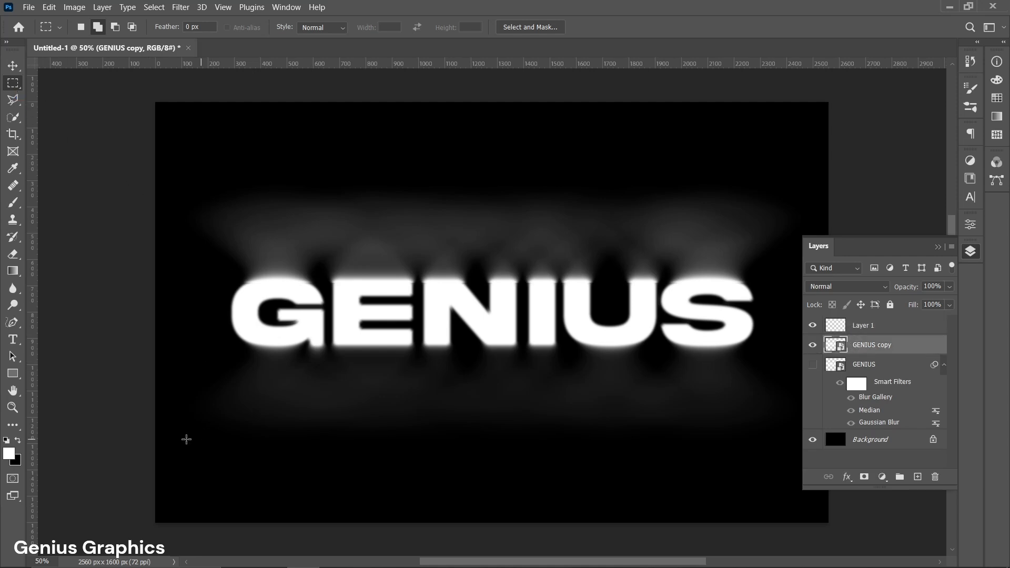
drag(153, 438, 822, 343)
key(ctrl+j)
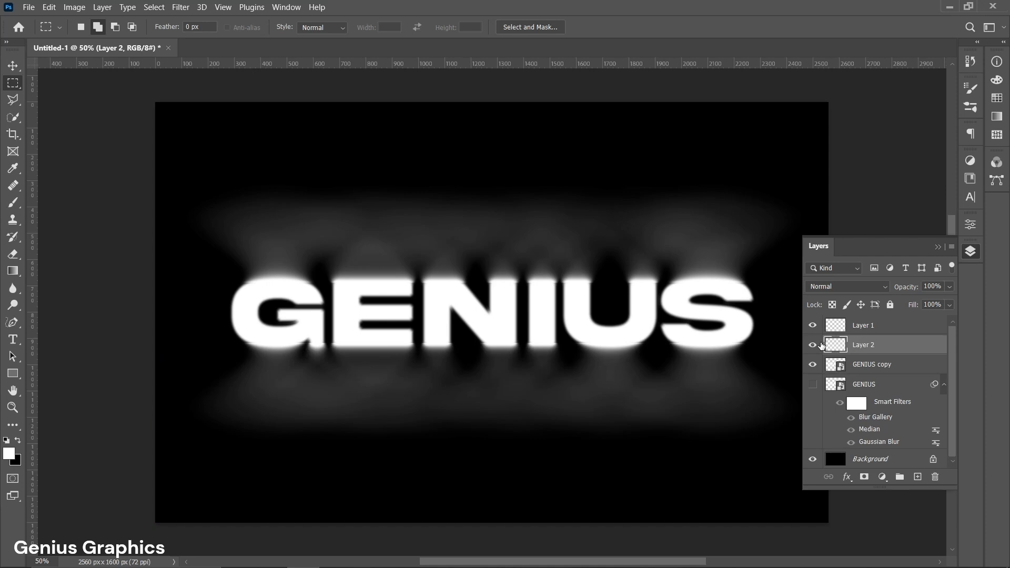
Stretch the upper glow layer upward to about 693% height, keeping its width and its lower edge in place
click(870, 331)
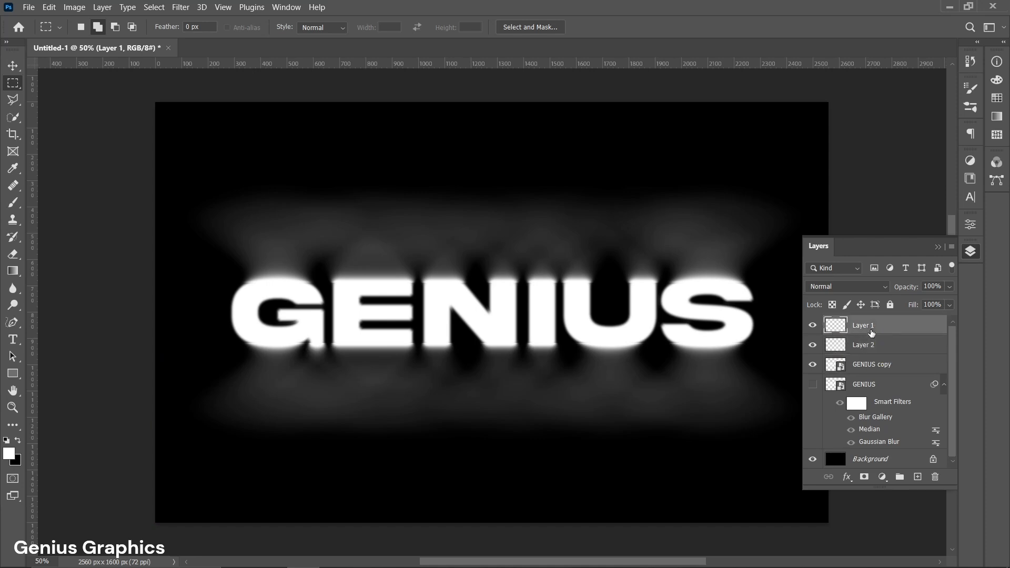
scroll(471, 334, down, 4)
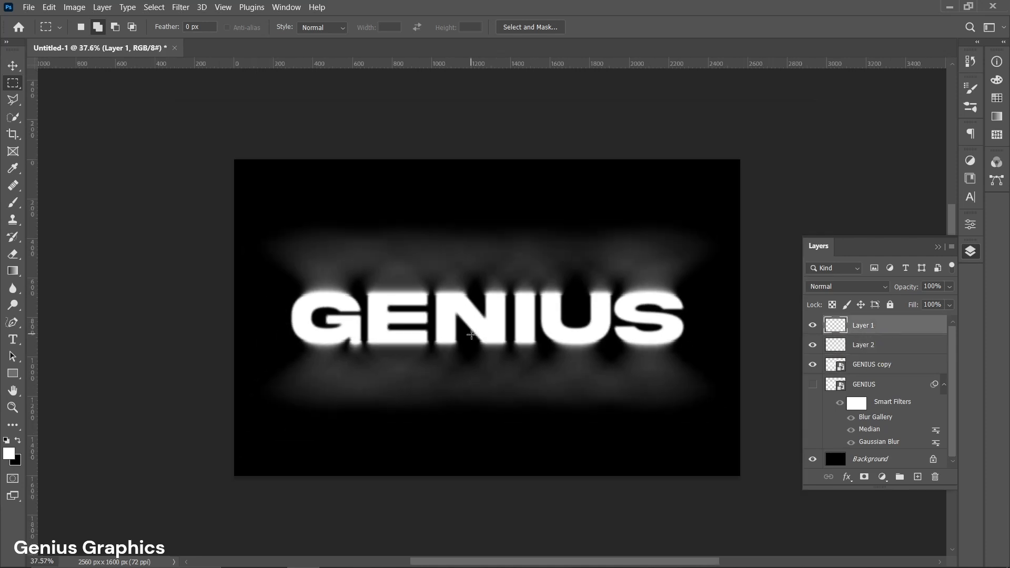
key(ctrl+t)
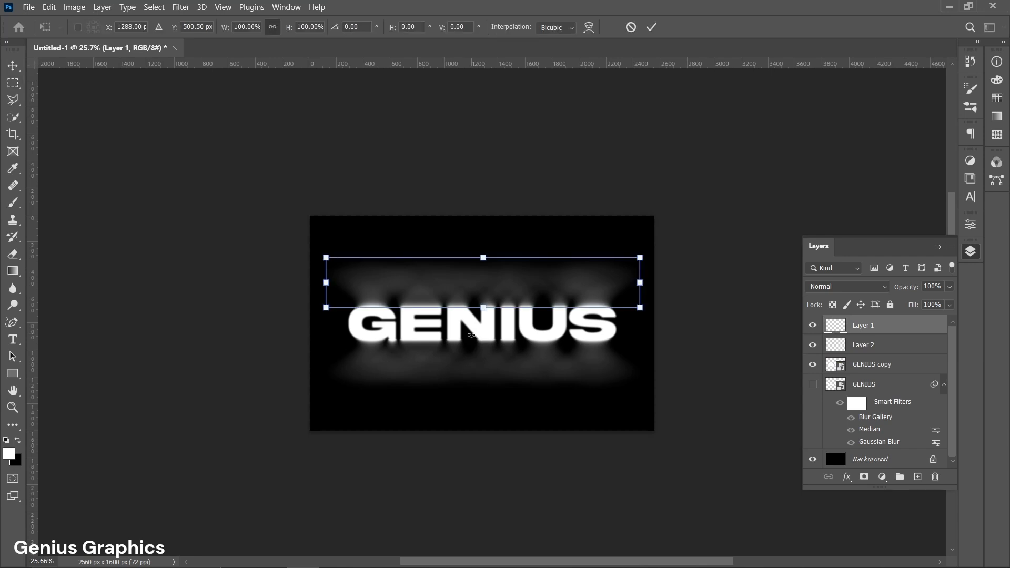
scroll(477, 344, up, 3)
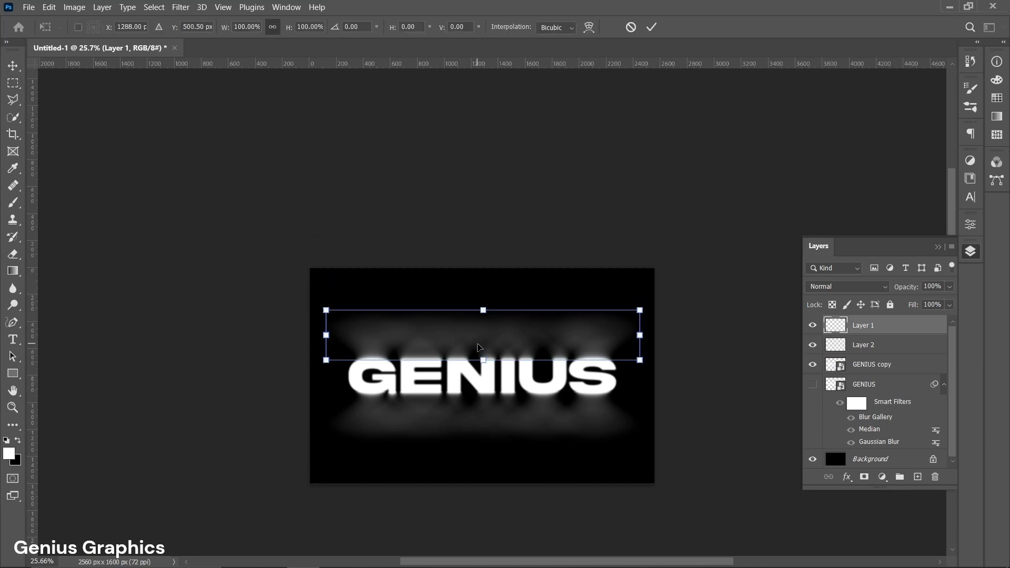
drag(483, 310, 483, 86)
scroll(494, 157, up, 1)
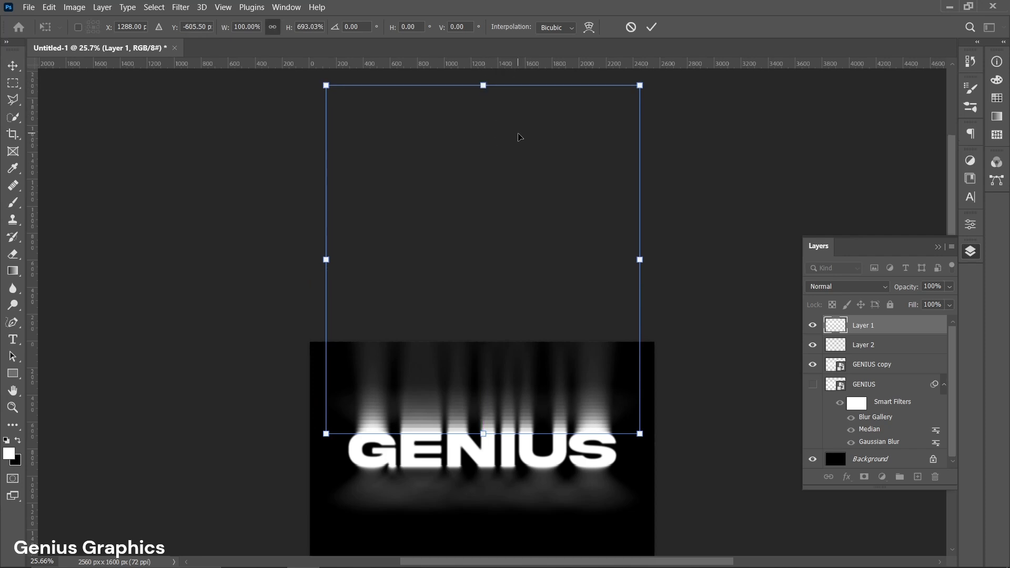
click(651, 27)
scroll(499, 218, down, 10)
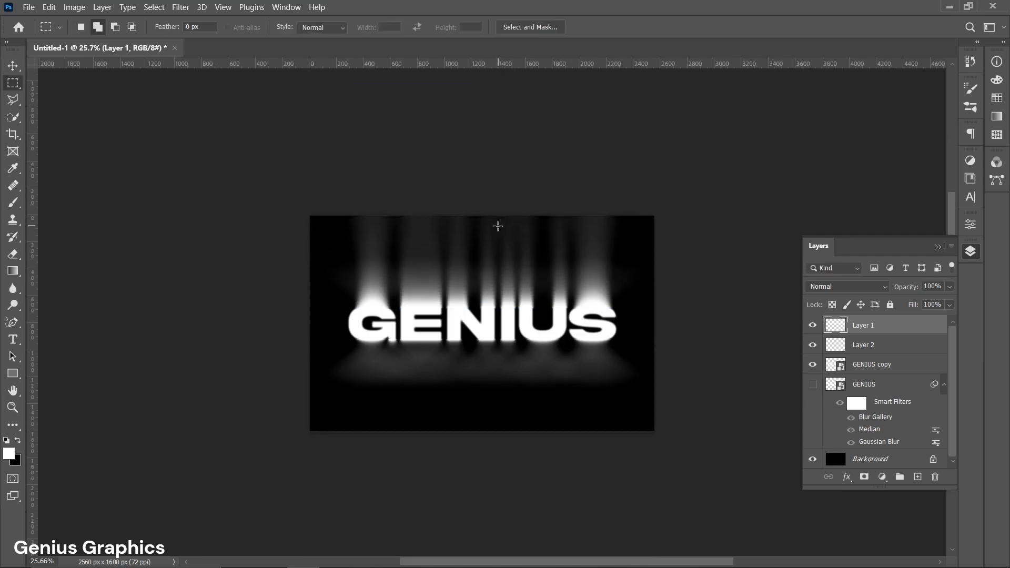
Stretch the lower glow layer downward to about 686% height, keeping its width and its upper edge in place
scroll(497, 228, down, 1)
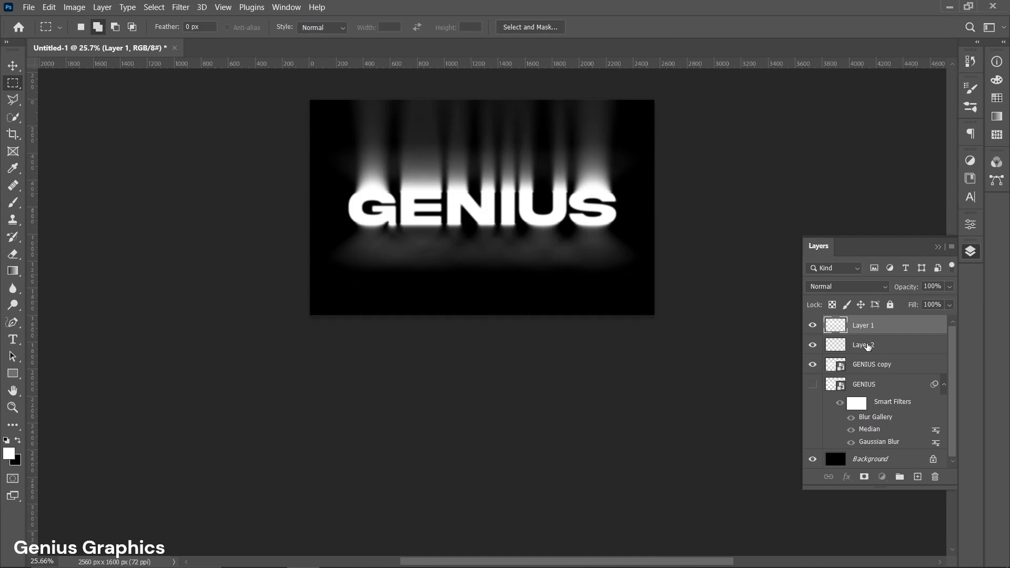
click(868, 346)
key(ctrl+t)
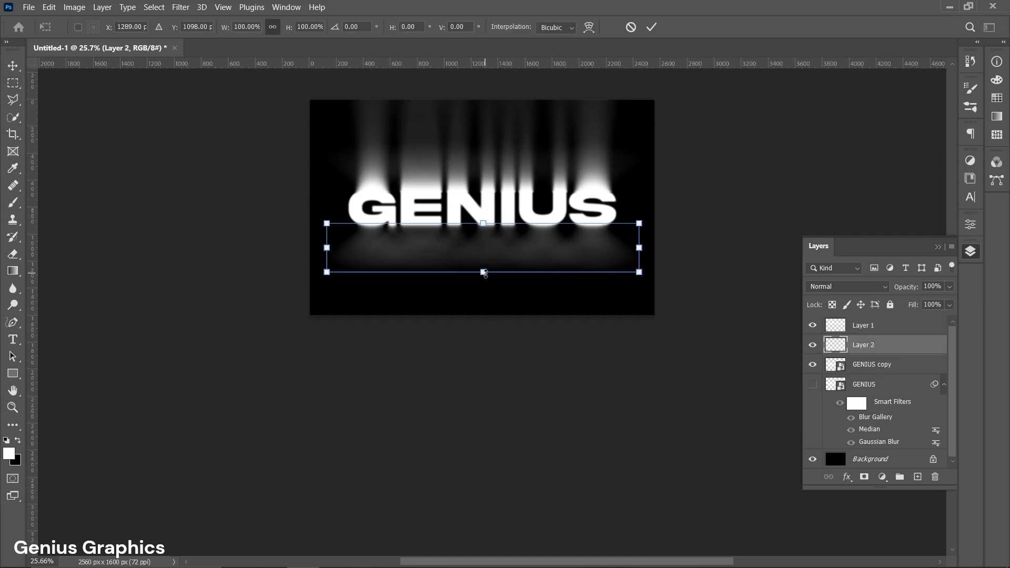
drag(484, 273, 483, 534)
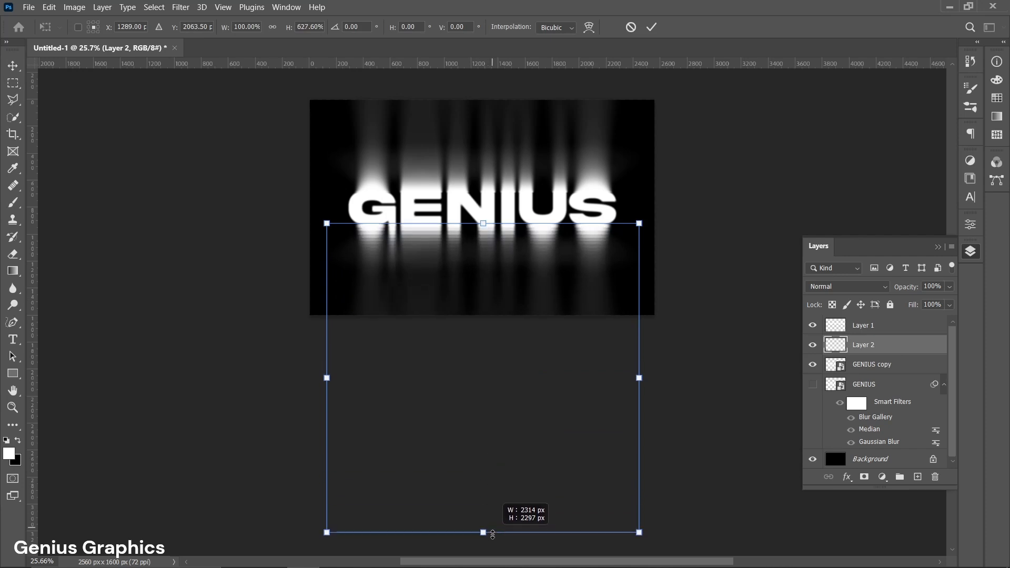
scroll(491, 503, down, 1)
scroll(491, 503, down, 1)
drag(483, 536, 484, 543)
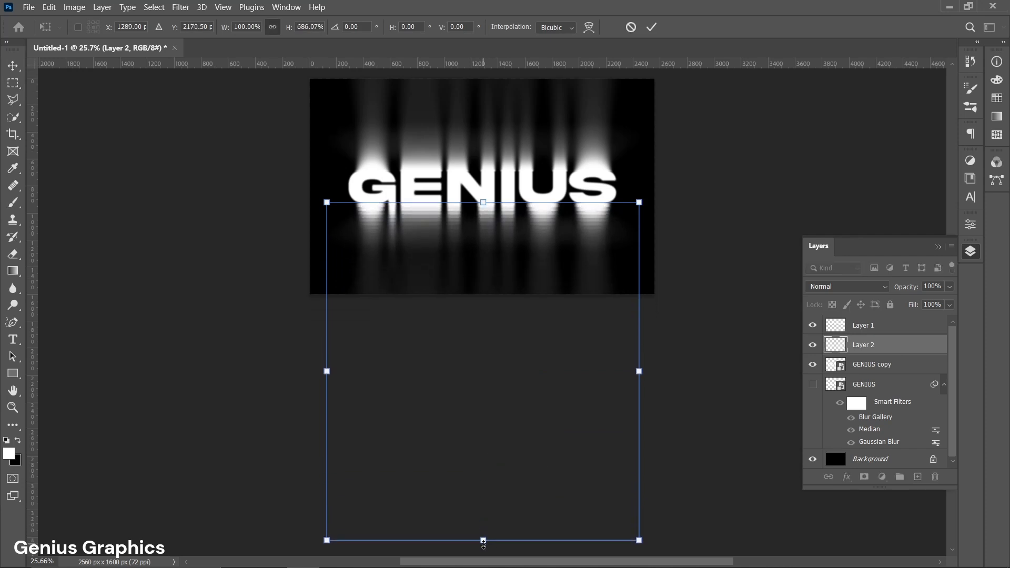
click(652, 27)
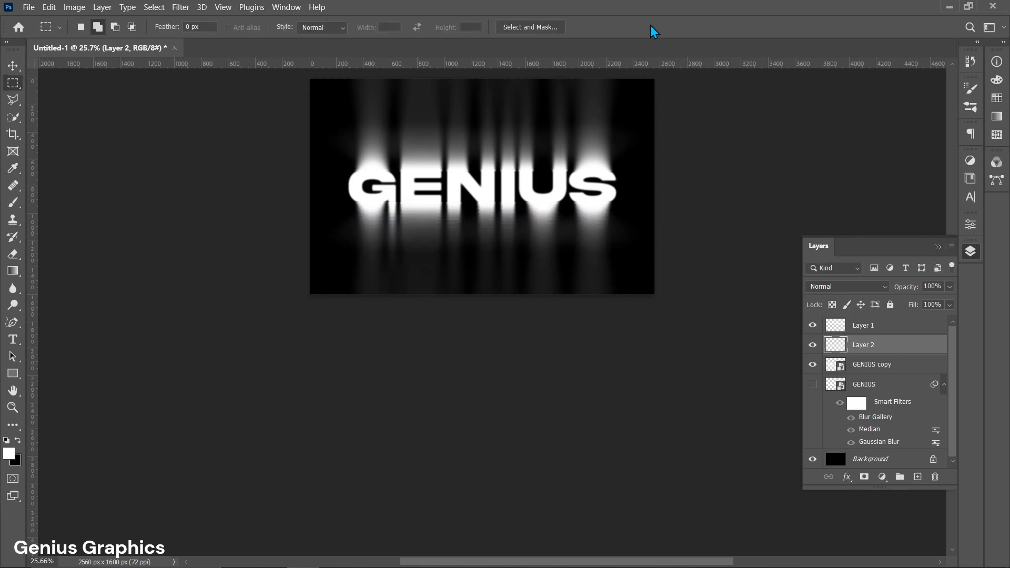
Merge Layer 1, Layer 2 and the GENIUS copy into a single layer
scroll(591, 296, up, 2)
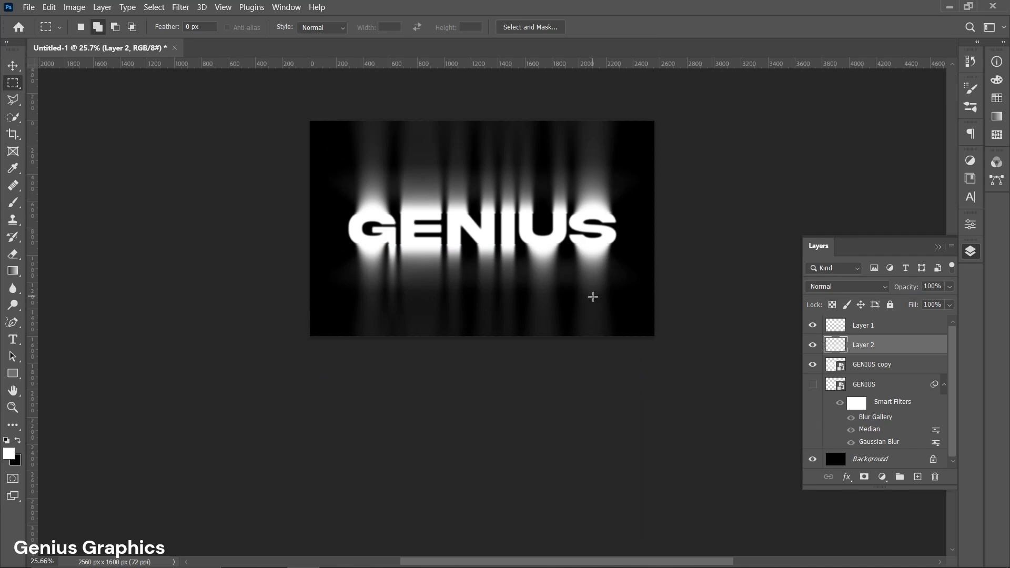
key(ctrl+0)
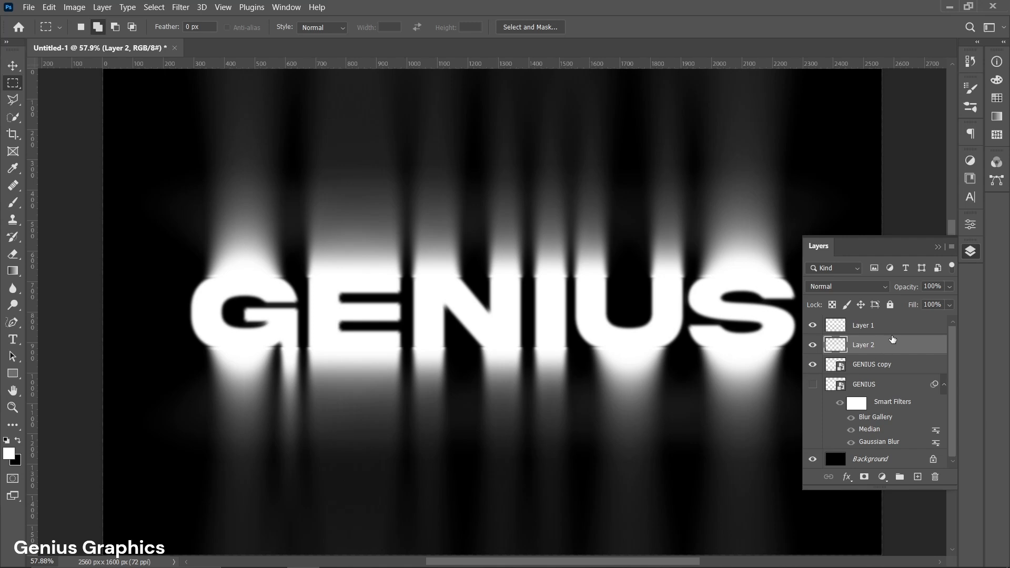
click(878, 326)
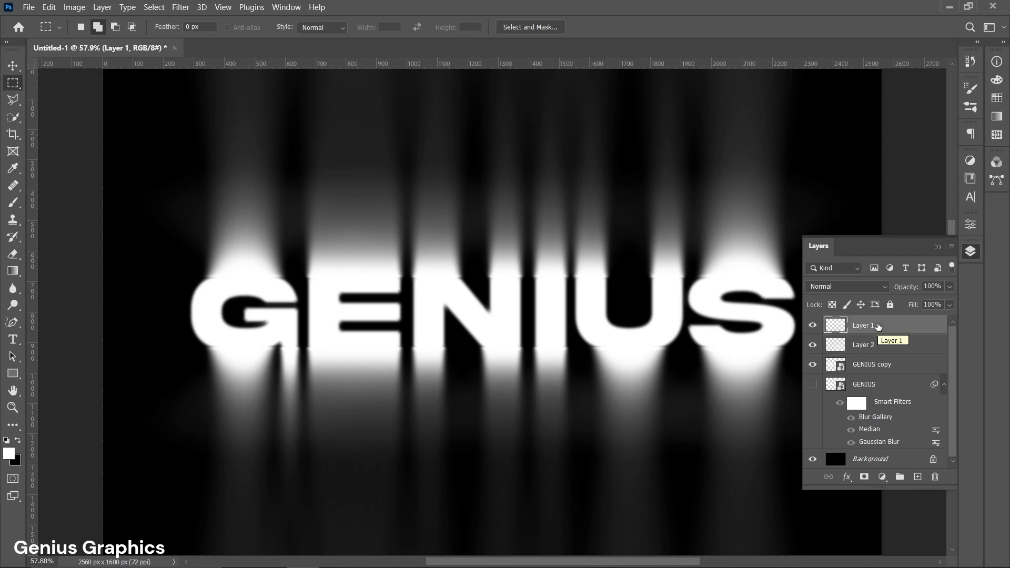
shift+click(879, 369)
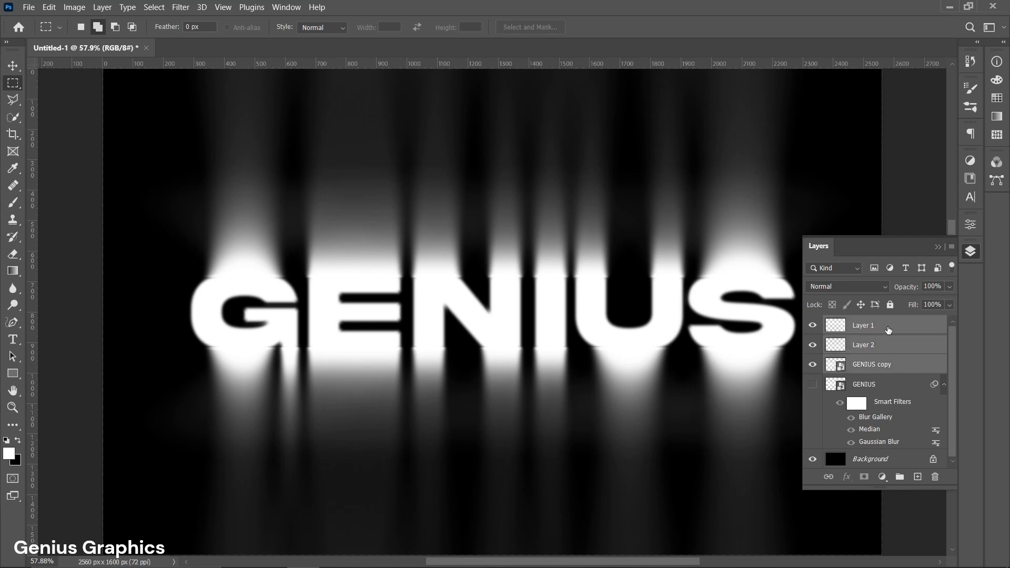
right_click(897, 348)
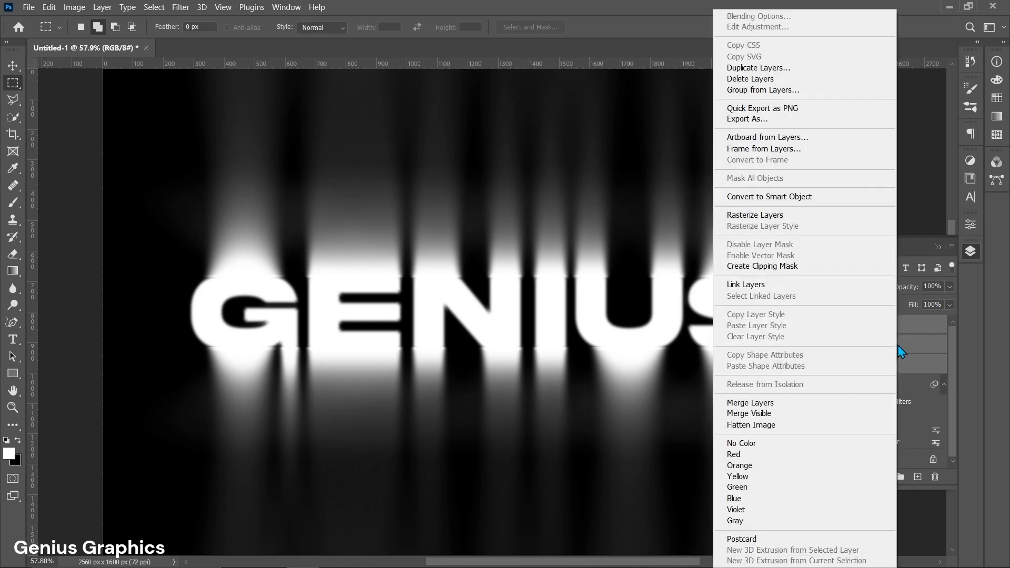
click(764, 403)
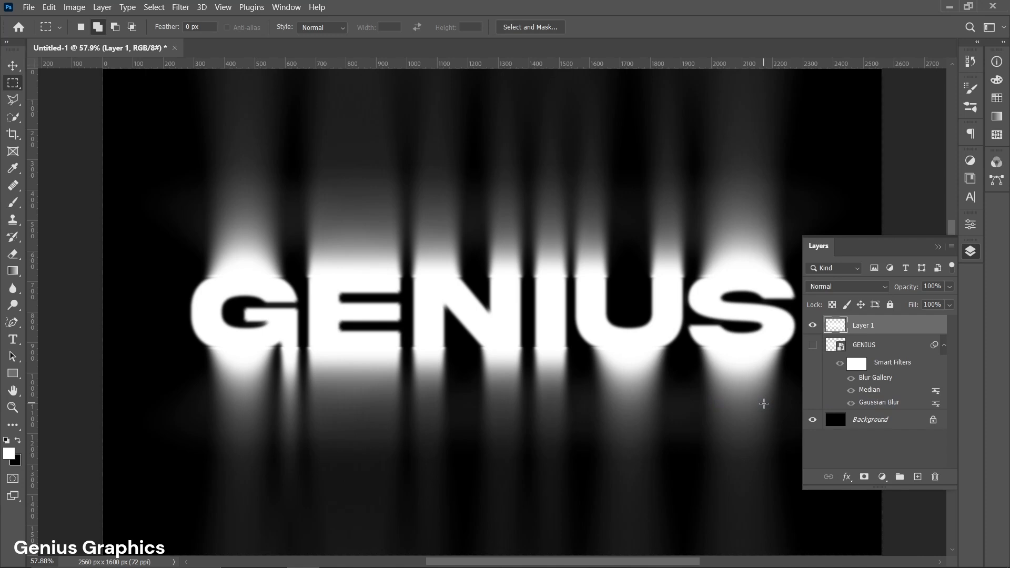
Add a layer mask to the merged glow layer and ready the Brush tool with black as the foreground color
click(864, 477)
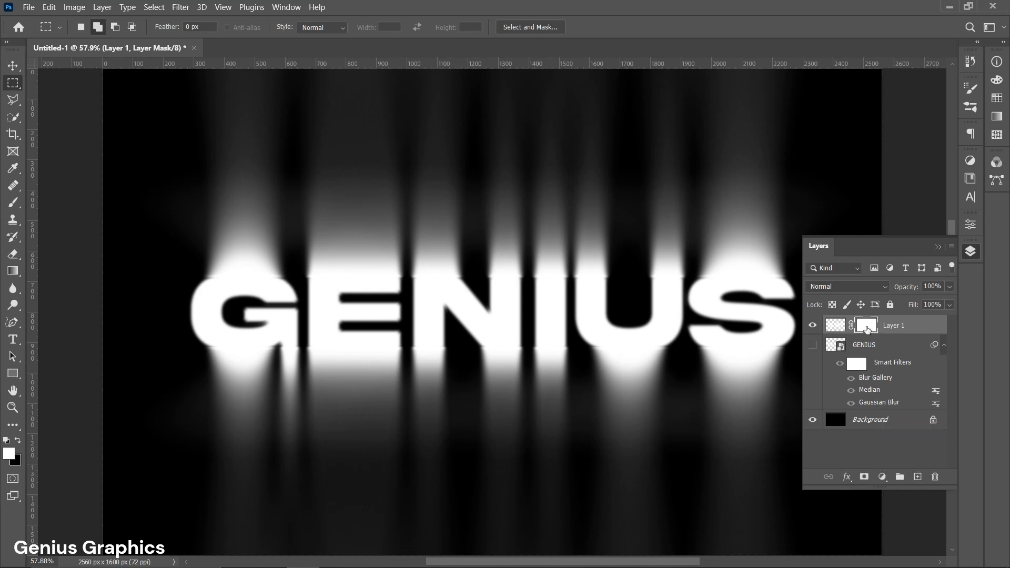
click(17, 440)
click(13, 203)
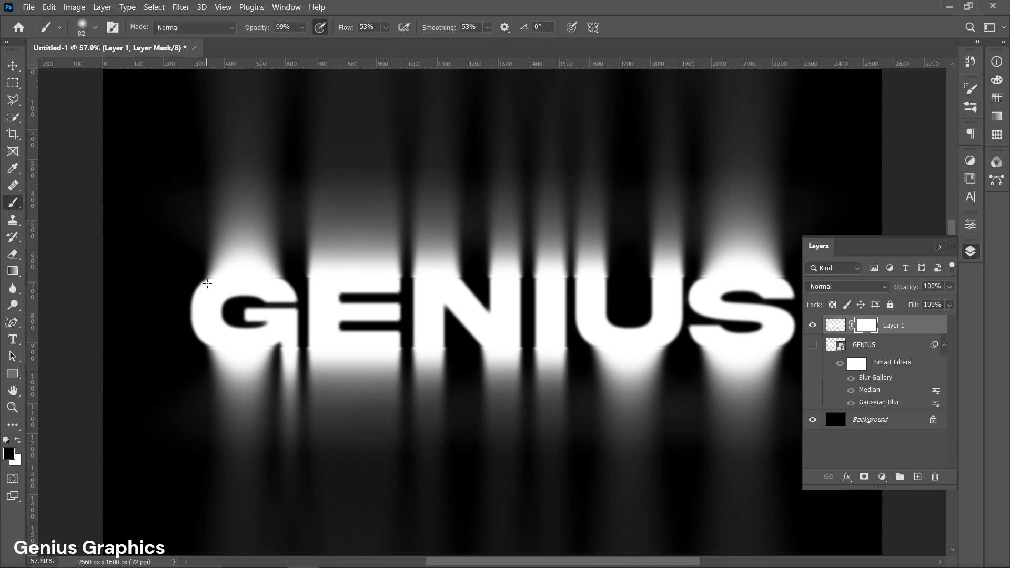
Mask out a straight band along the letters' upper edges from the G to the S with a 48 px soft brush
mouse_move(201, 283)
mouse_down()
mouse_move(215, 294)
mouse_move(212, 189)
mouse_move(213, 405)
mouse_move(212, 216)
mouse_up()
mouse_move(211, 257)
mouse_down()
mouse_move(192, 287)
mouse_move(206, 282)
mouse_move(204, 207)
mouse_up()
scroll(199, 280, up, 9)
drag(205, 263, 207, 277)
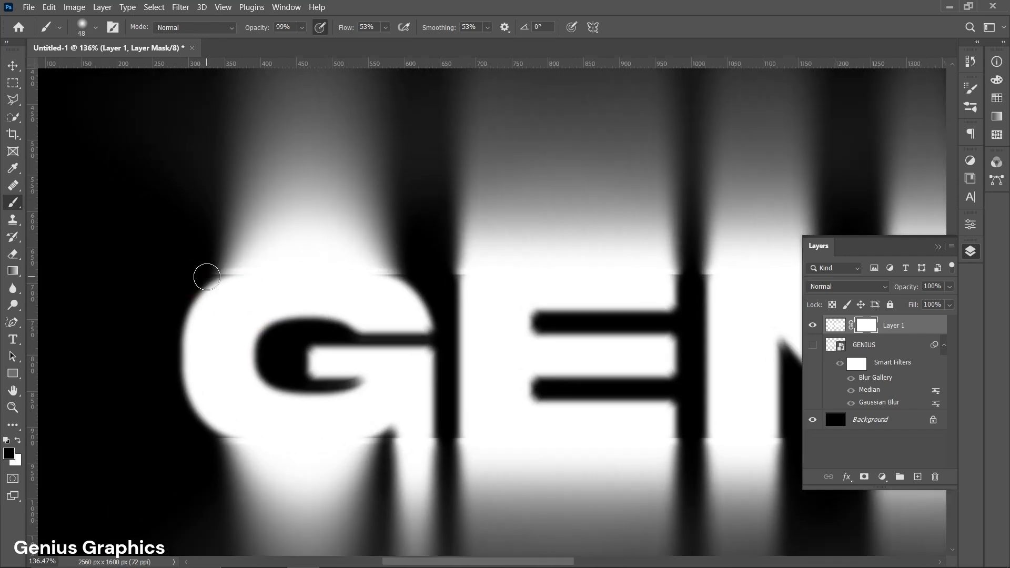
click(207, 276)
scroll(207, 277, down, 8)
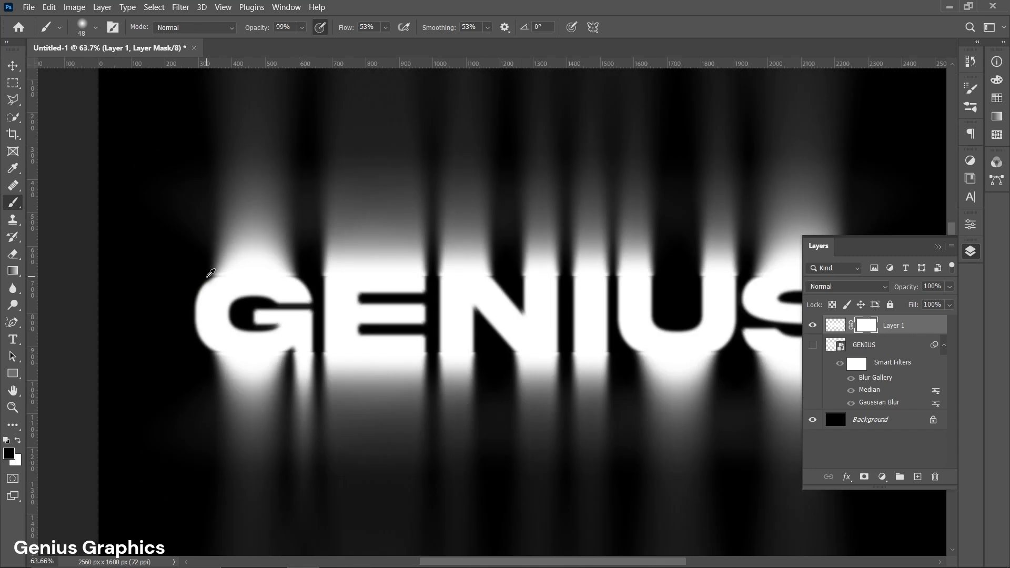
scroll(570, 270, up, 3)
scroll(572, 269, down, 1)
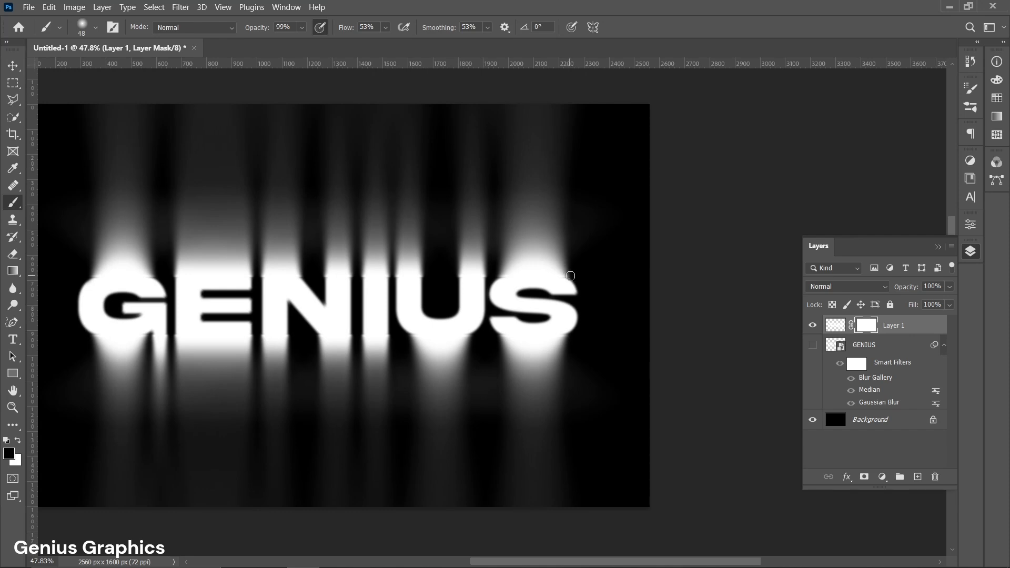
shift+click(570, 276)
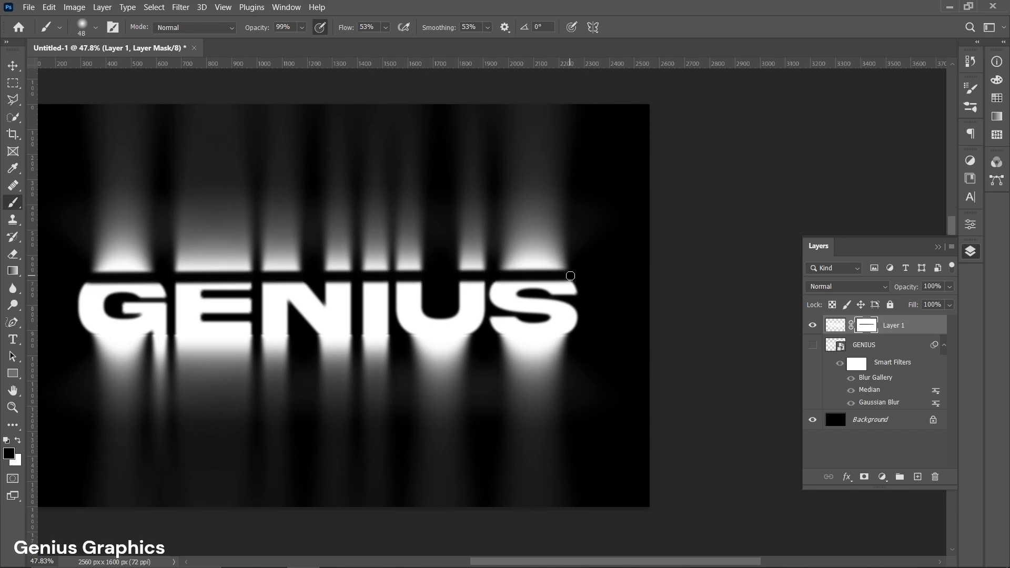
Mask out a straight band along the letters' lower edges and the letter bodies between both bands, using a 214 px brush for the bodies
scroll(570, 275, down, 2)
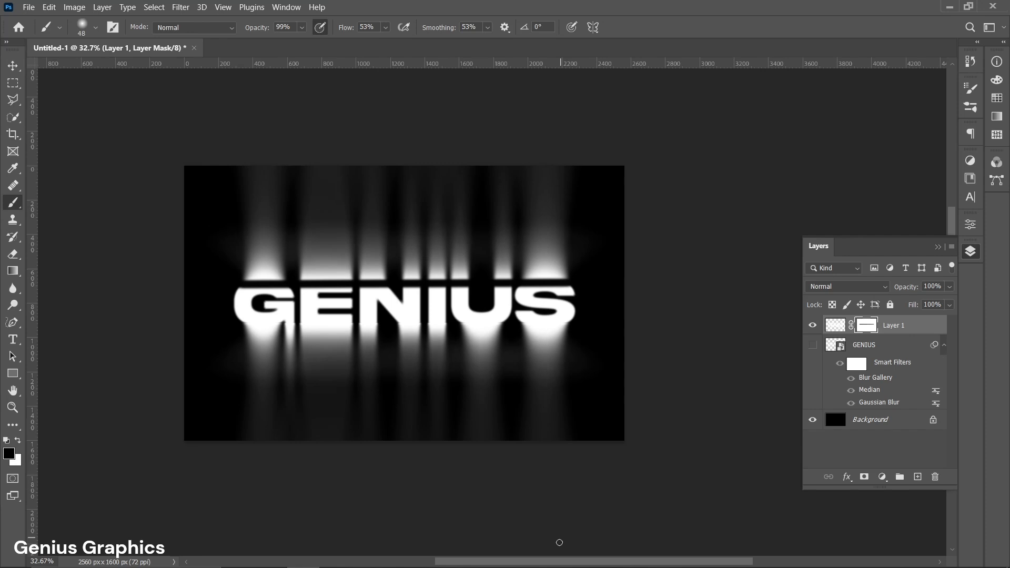
drag(556, 563, 528, 563)
scroll(439, 394, up, 5)
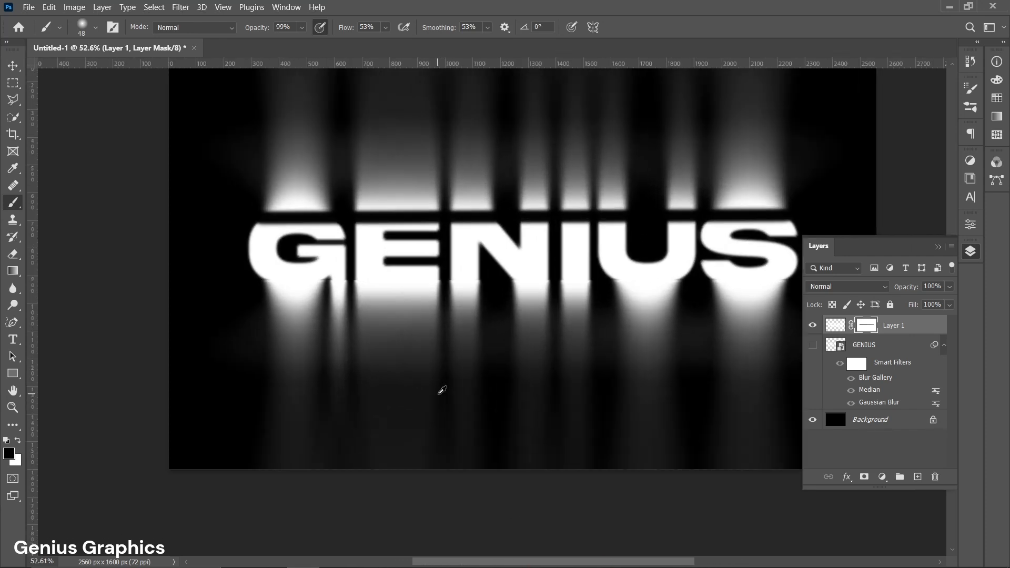
scroll(258, 274, up, 5)
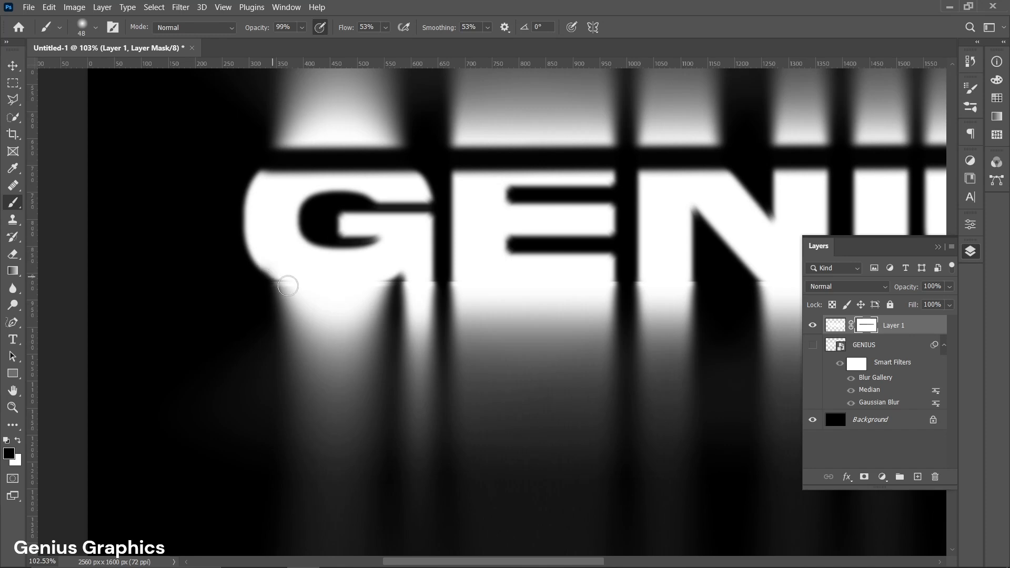
scroll(387, 394, down, 3)
scroll(404, 417, right, 5)
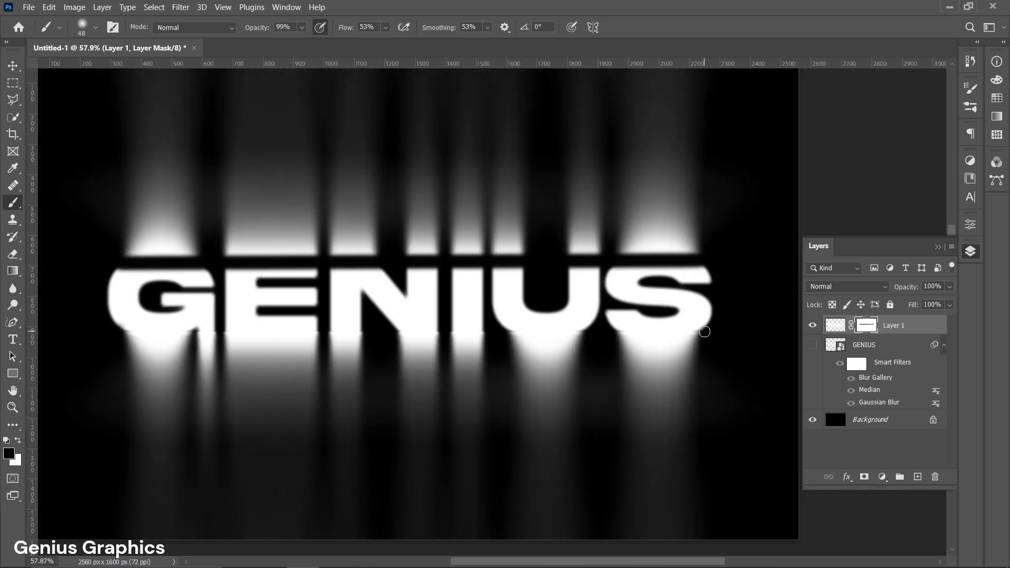
mouse_move(279, 315)
mouse_down()
mouse_move(317, 317)
mouse_move(306, 198)
mouse_move(302, 442)
mouse_up()
mouse_move(131, 296)
mouse_down()
mouse_move(206, 299)
mouse_move(125, 288)
mouse_move(736, 295)
mouse_move(705, 297)
mouse_up()
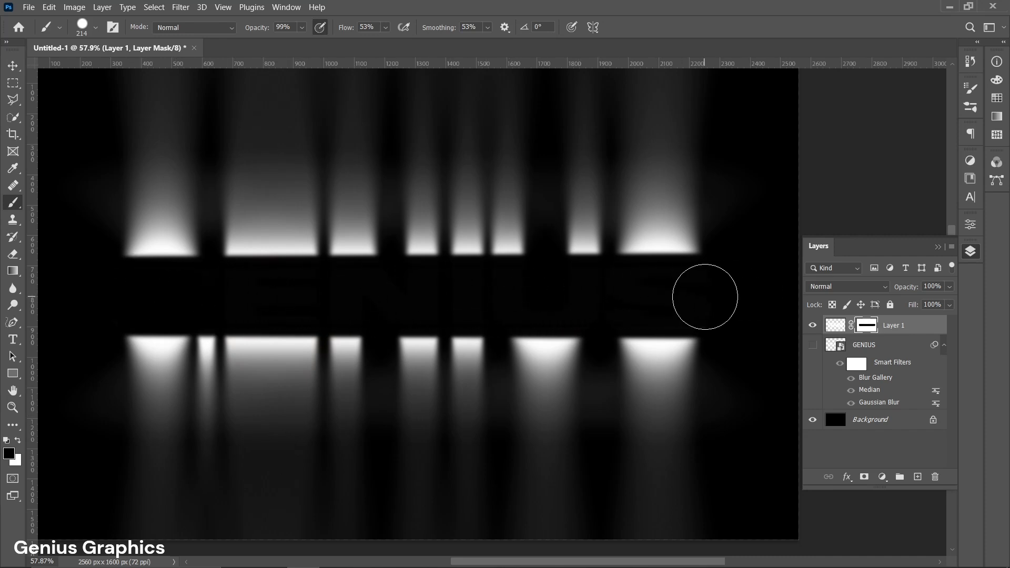
Show the GENIUS layer beneath Layer 1 and ready the Brush tool with white as the foreground color
click(13, 66)
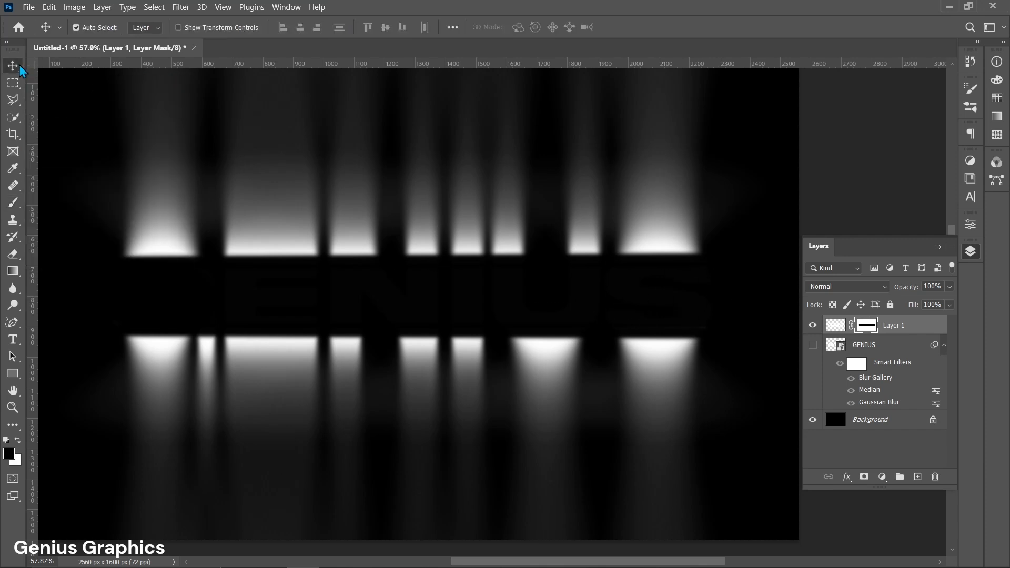
click(813, 345)
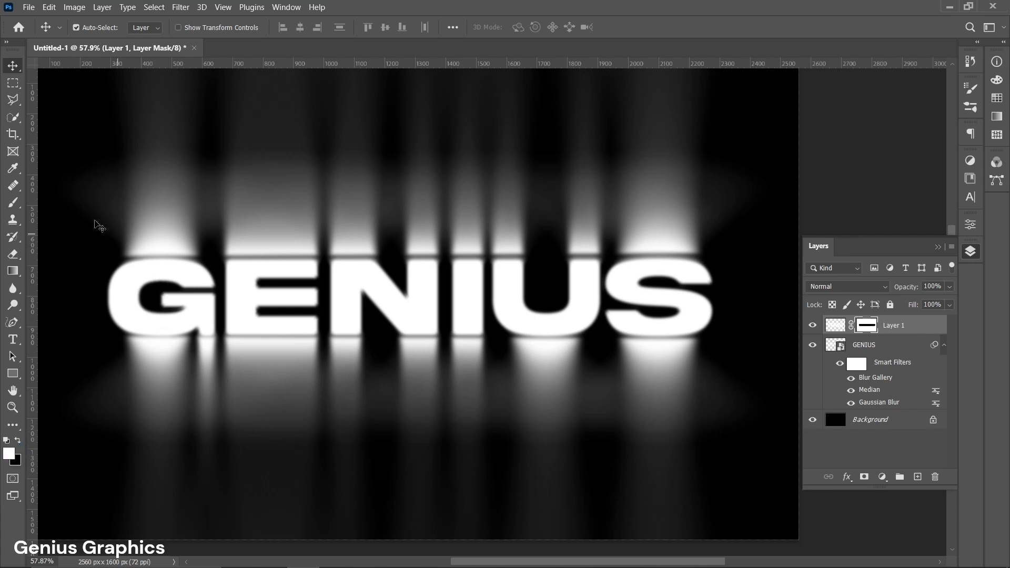
click(14, 203)
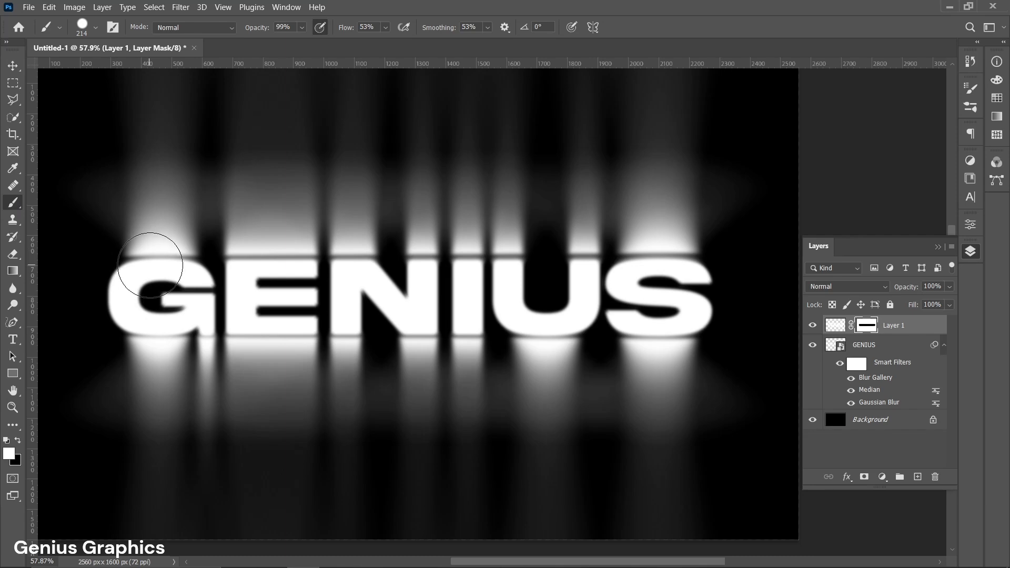
Paint white on Layer 1's mask with an 81 px soft brush to blend the glow into the upper and lower edges of G and E
scroll(153, 263, up, 3)
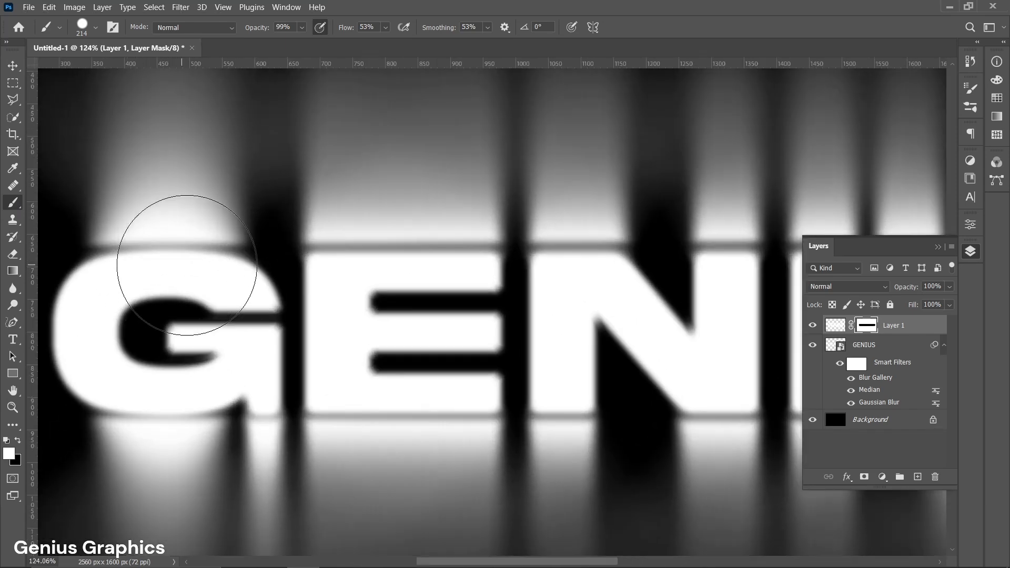
scroll(199, 265, down, 5)
mouse_move(195, 265)
mouse_down()
mouse_move(149, 284)
mouse_move(158, 225)
mouse_move(158, 394)
mouse_move(159, 137)
mouse_up()
scroll(256, 248, down, 2)
scroll(256, 247, down, 1)
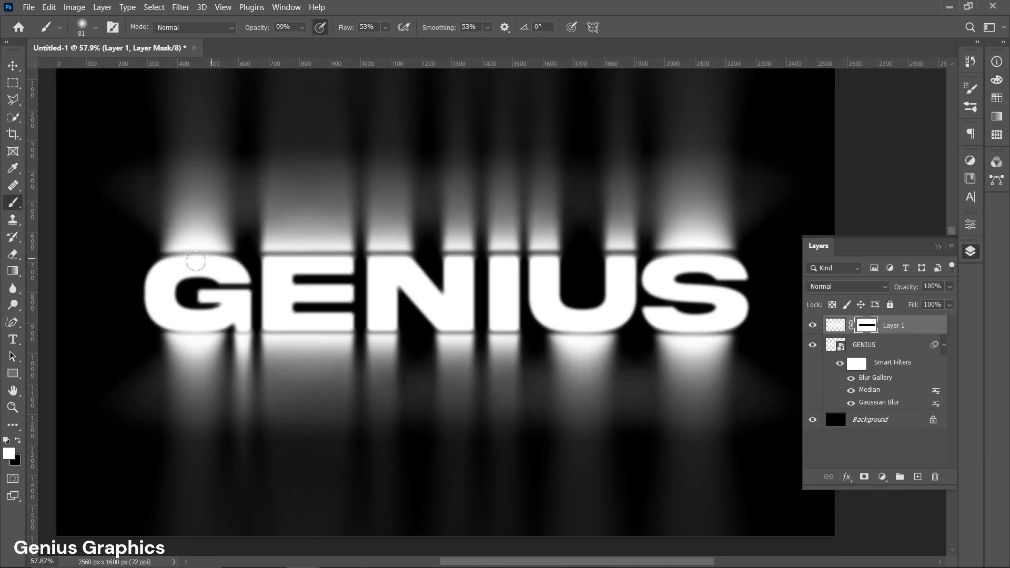
mouse_move(190, 325)
mouse_down()
mouse_move(187, 342)
mouse_move(225, 319)
mouse_move(241, 343)
mouse_up()
drag(272, 257, 336, 252)
mouse_move(268, 335)
mouse_down()
mouse_move(348, 335)
mouse_move(298, 332)
mouse_up()
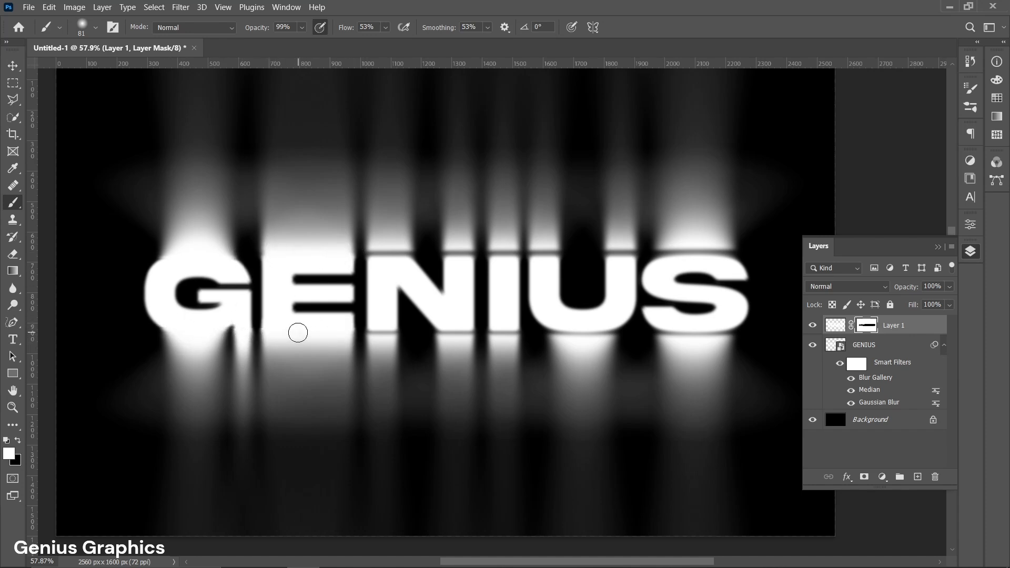
Paint white on Layer 1's mask along the upper and lower edges of N, I, U and S to close the dark gaps
drag(381, 250, 387, 252)
mouse_move(473, 269)
mouse_down()
mouse_move(451, 241)
mouse_move(460, 269)
mouse_up()
mouse_move(379, 323)
mouse_down()
mouse_move(388, 336)
mouse_move(462, 326)
mouse_up()
mouse_move(500, 253)
mouse_down()
mouse_move(500, 335)
mouse_move(508, 328)
mouse_move(508, 345)
mouse_move(541, 250)
mouse_move(578, 330)
mouse_move(568, 336)
mouse_move(618, 318)
mouse_move(607, 333)
mouse_move(620, 280)
mouse_move(613, 251)
mouse_move(681, 267)
mouse_move(677, 247)
mouse_move(733, 261)
mouse_move(685, 260)
mouse_move(663, 323)
mouse_move(725, 329)
mouse_move(721, 339)
mouse_move(668, 332)
mouse_up()
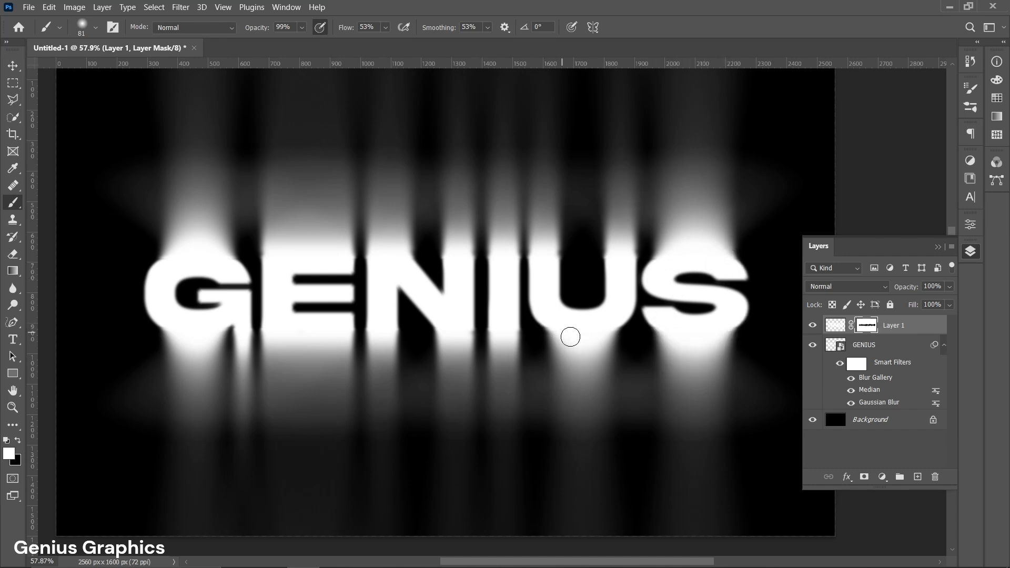
scroll(588, 338, down, 1)
scroll(588, 337, up, 3)
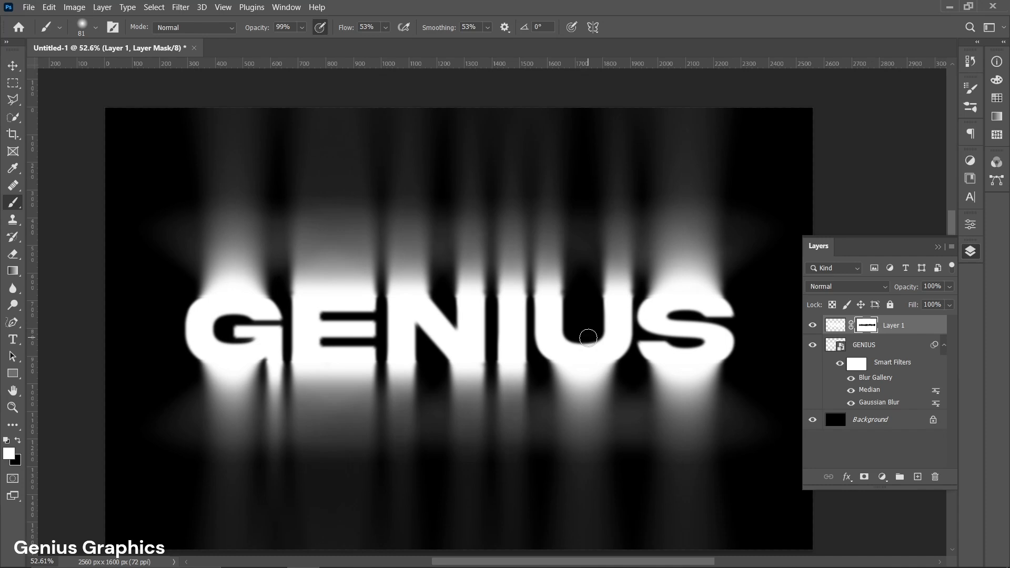
scroll(468, 298, down, 1)
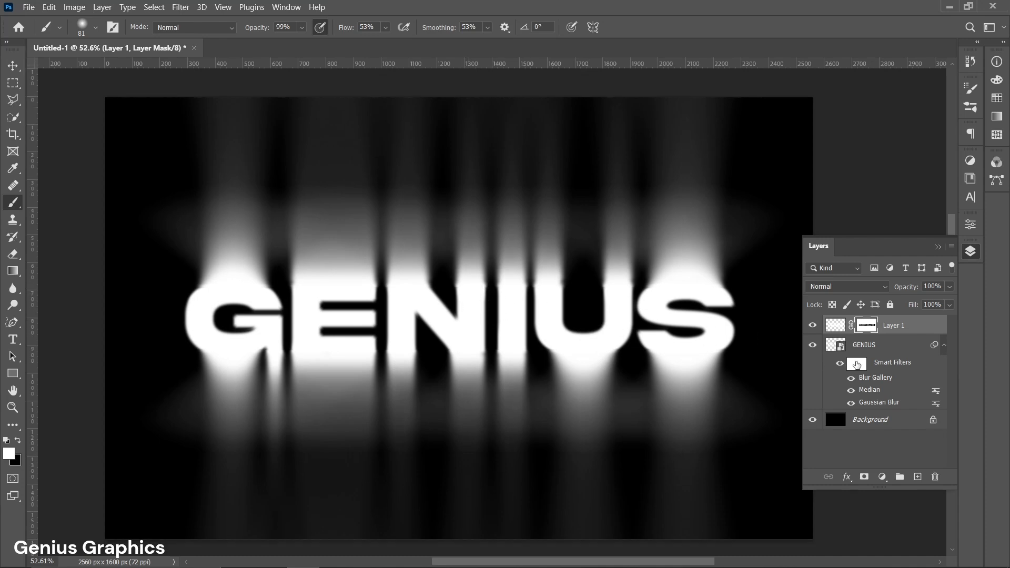
Add a Gradient Map adjustment with a white stop at 51% and black stops at 1% and at the far end
click(882, 475)
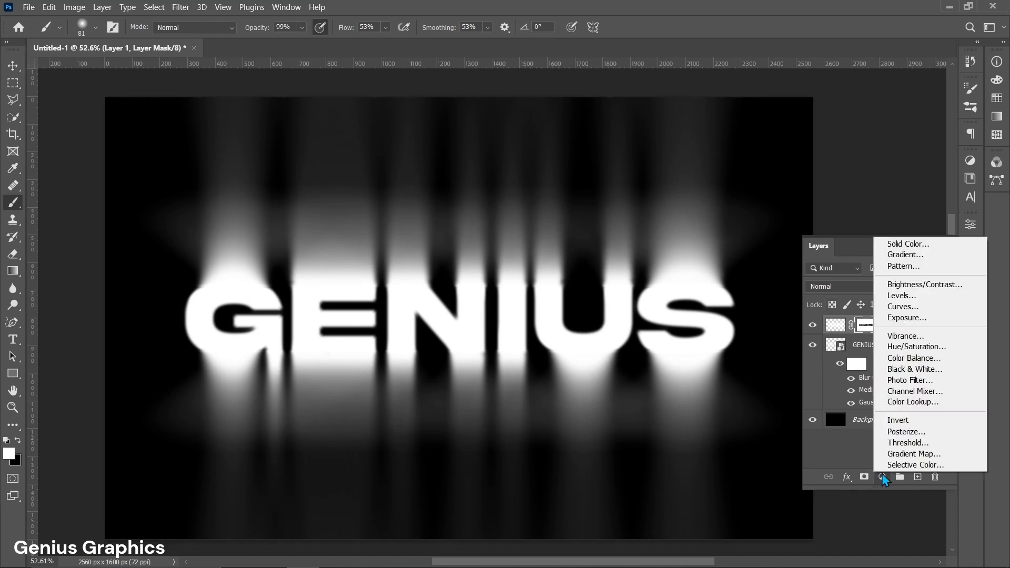
click(914, 453)
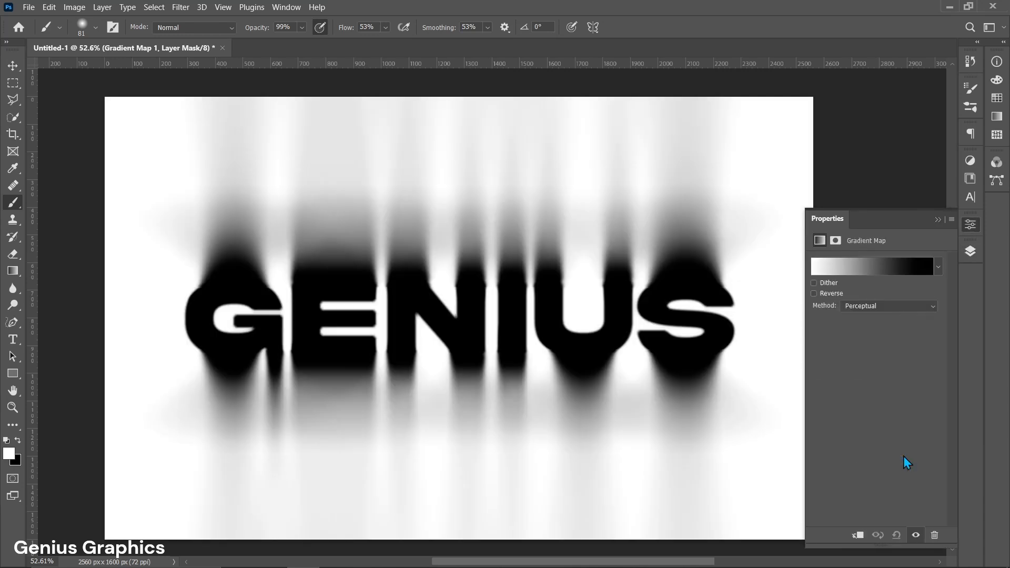
click(871, 271)
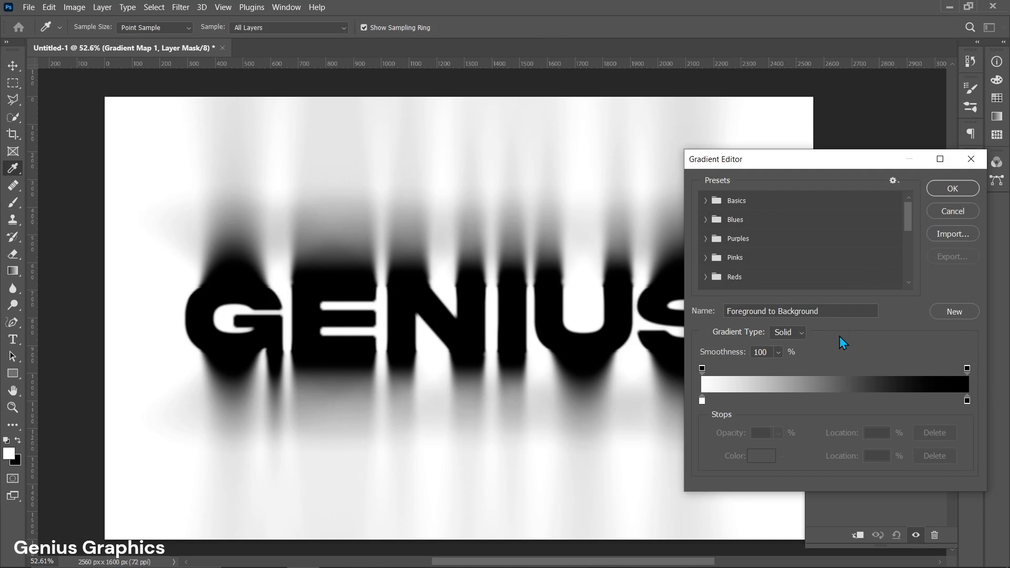
drag(705, 401, 839, 405)
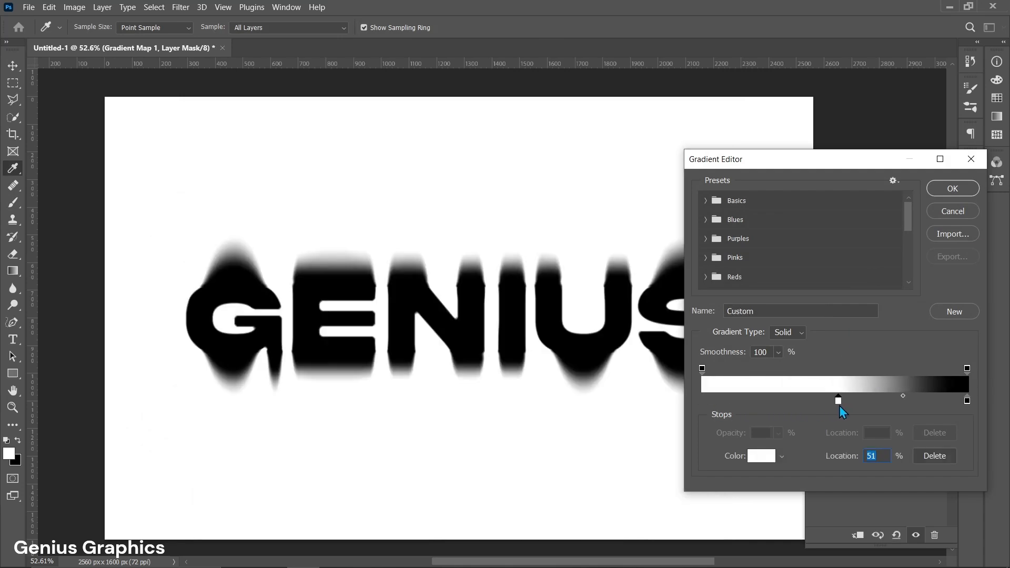
drag(970, 401, 704, 401)
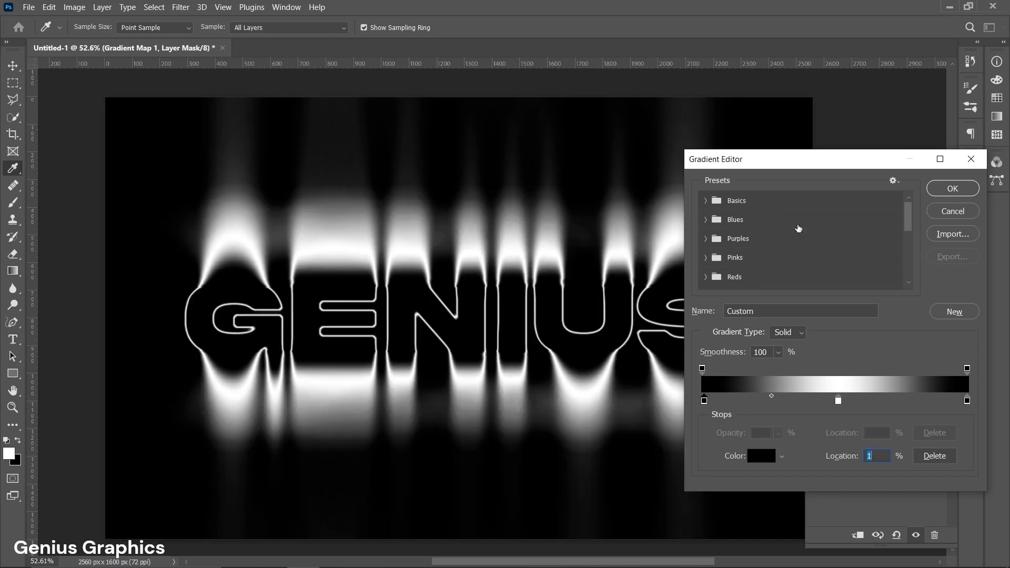
Add a red ff0012 color stop at 18% between the first black stop and the white stop
drag(803, 158, 775, 165)
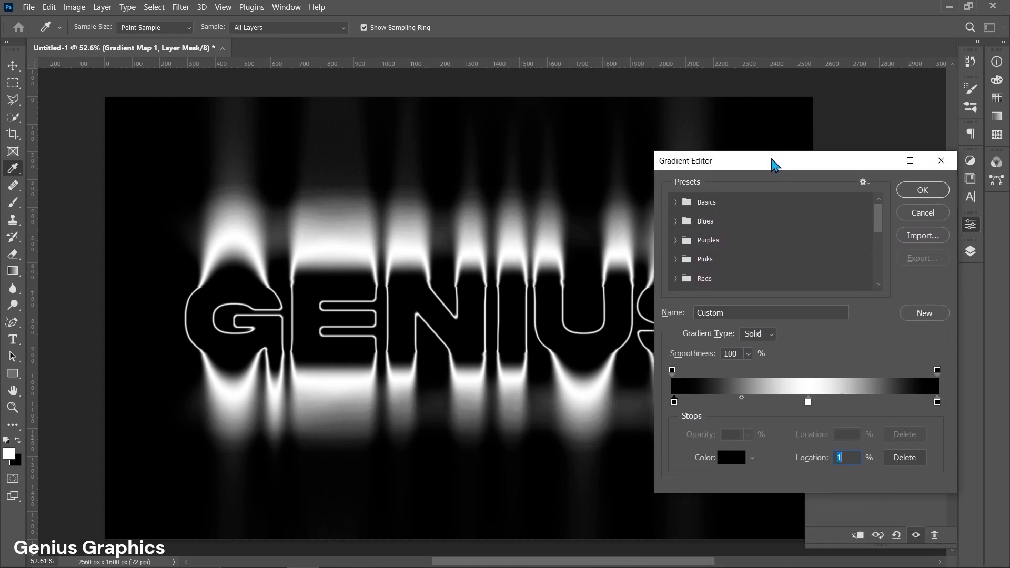
click(720, 402)
double_click(719, 403)
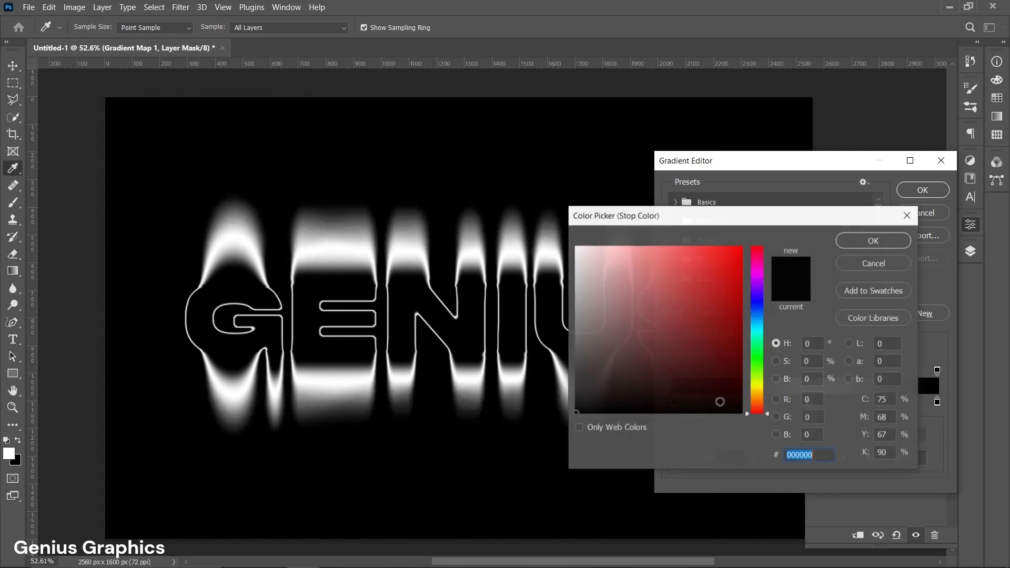
click(758, 252)
click(740, 248)
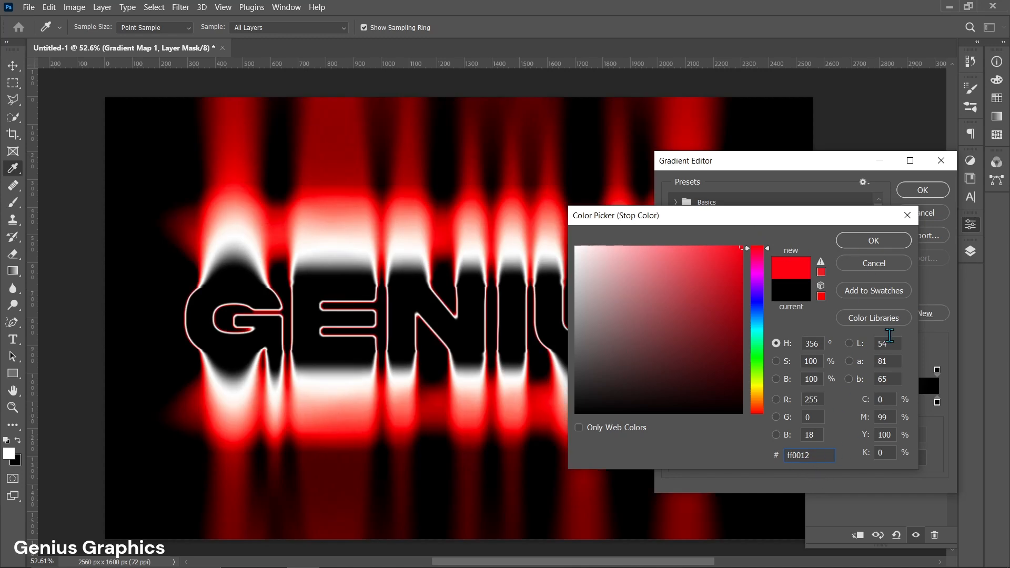
click(876, 239)
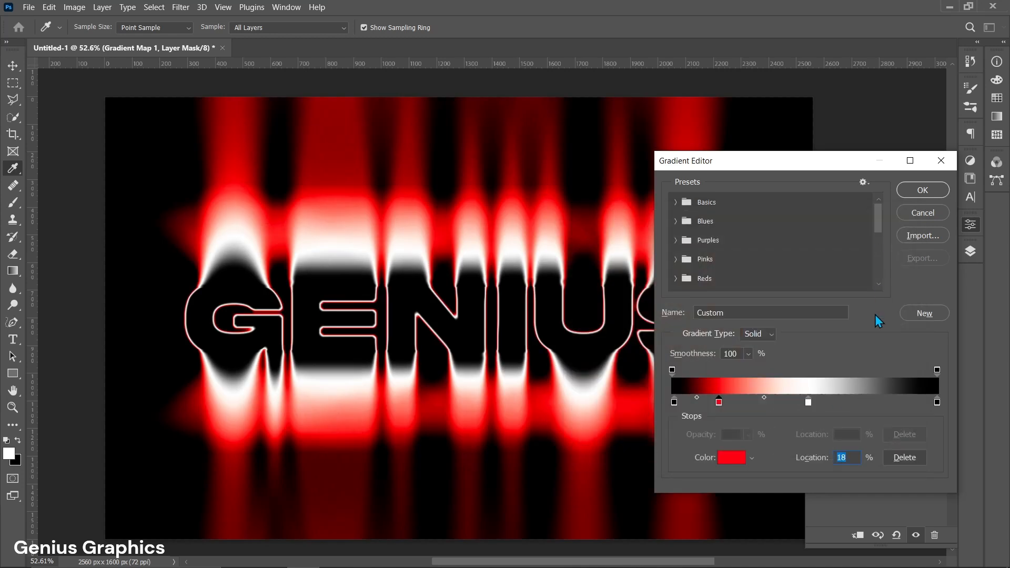
Add a yellow fff000 color stop at 34% between the red and white stops
click(764, 405)
double_click(764, 403)
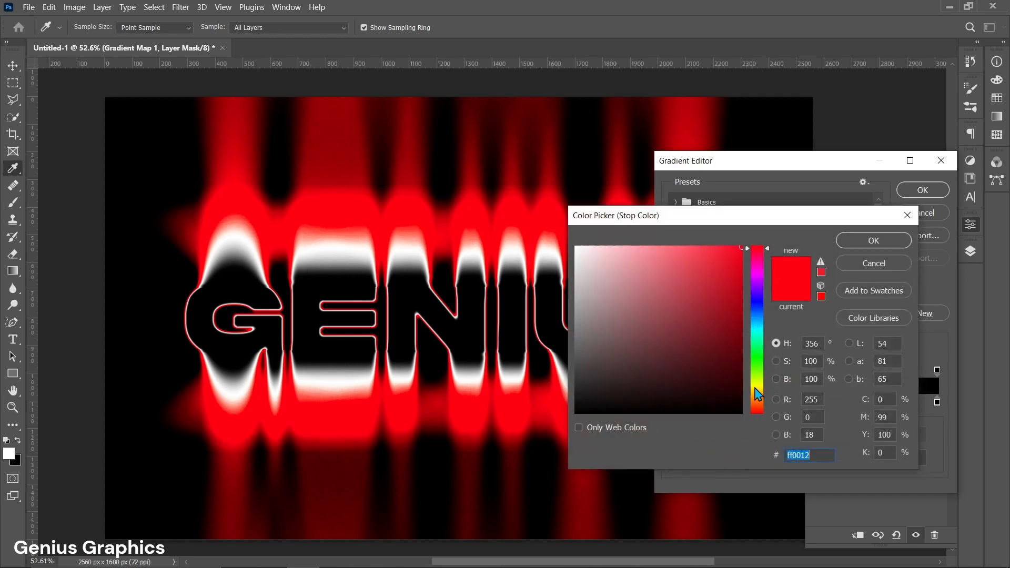
text(fff000)
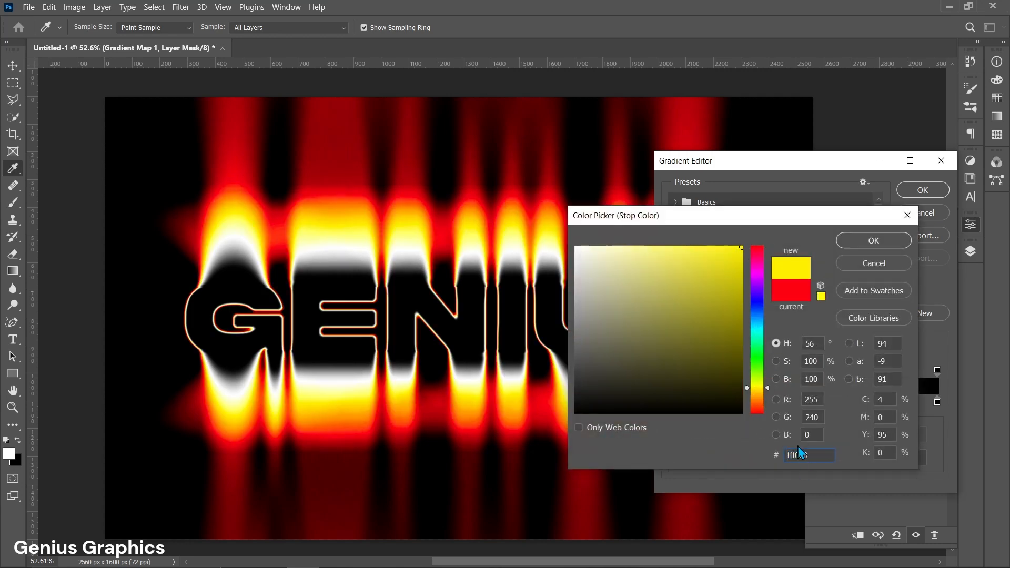
click(871, 243)
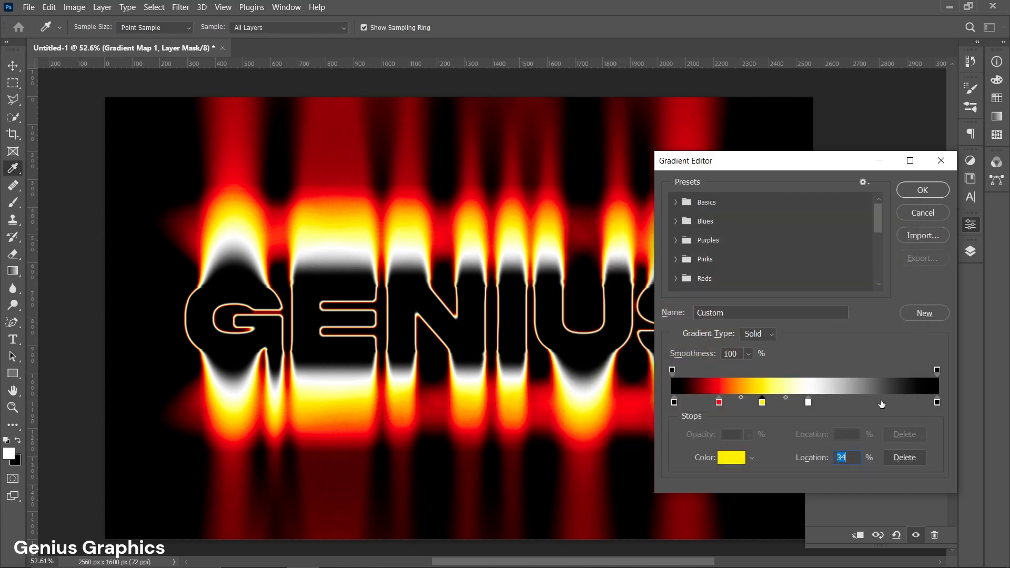
Add a cyan 02f6ff color stop between the white stop and the final black stop
double_click(852, 403)
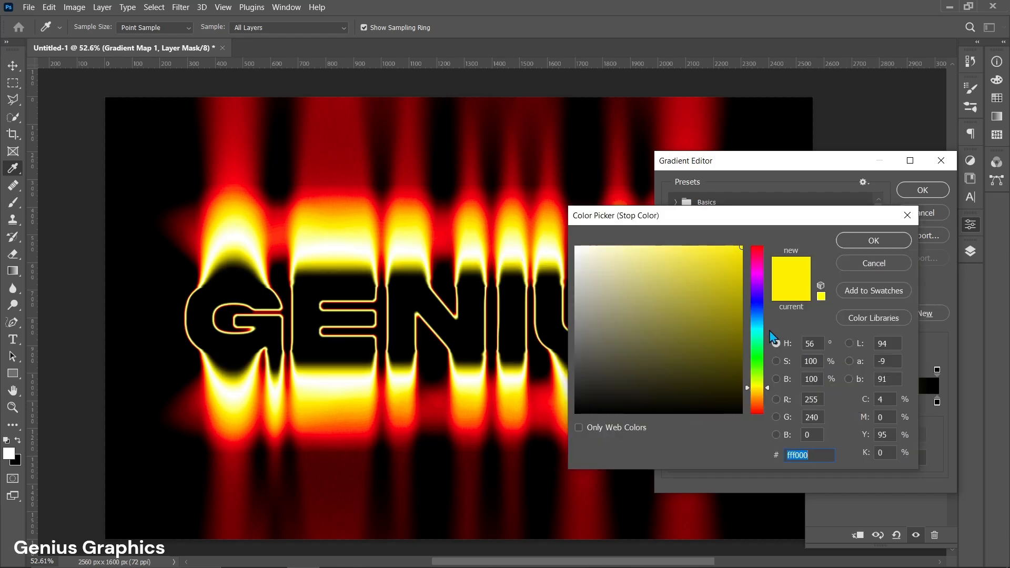
text(02f6ff)
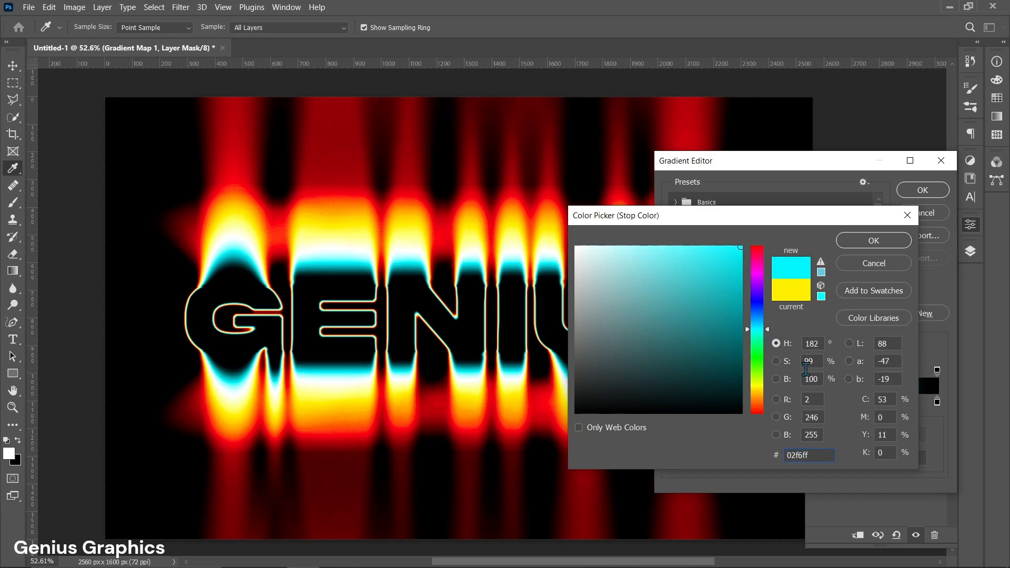
click(884, 244)
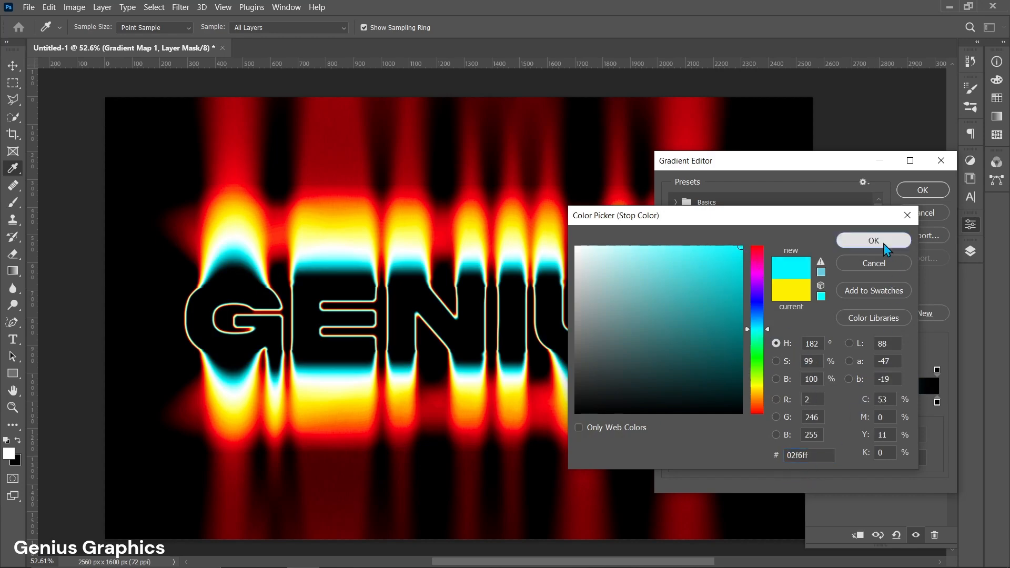
Add a blue 1e00ff color stop at 82% and apply the finished gradient to the Gradient Map
double_click(891, 402)
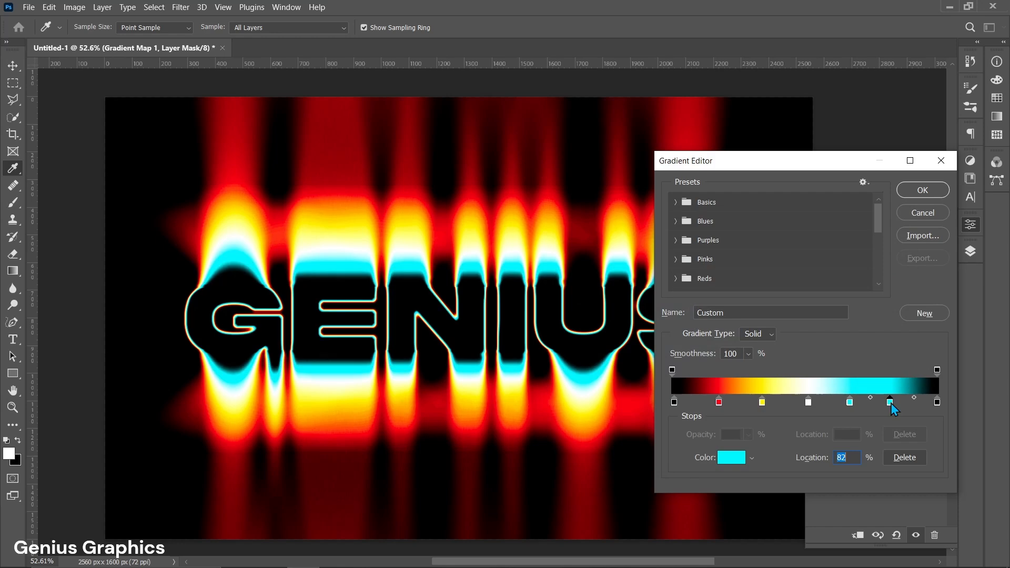
drag(756, 329, 757, 299)
drag(738, 256, 754, 235)
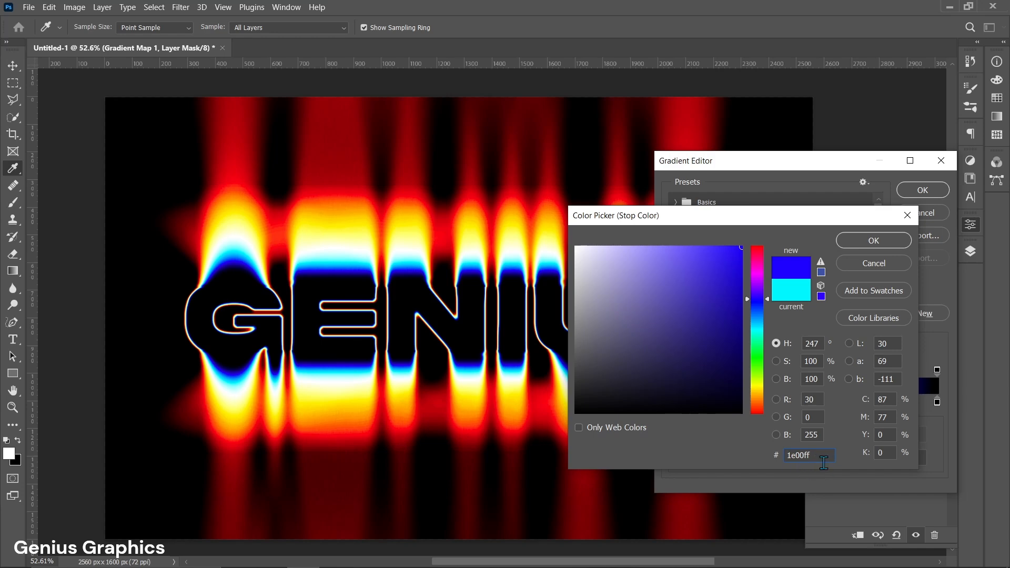
click(870, 252)
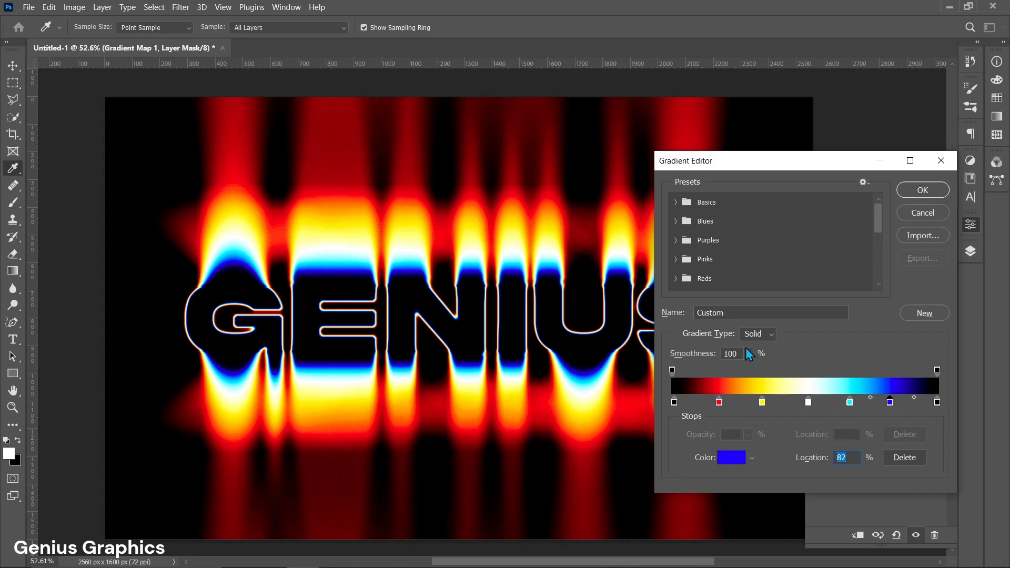
click(911, 194)
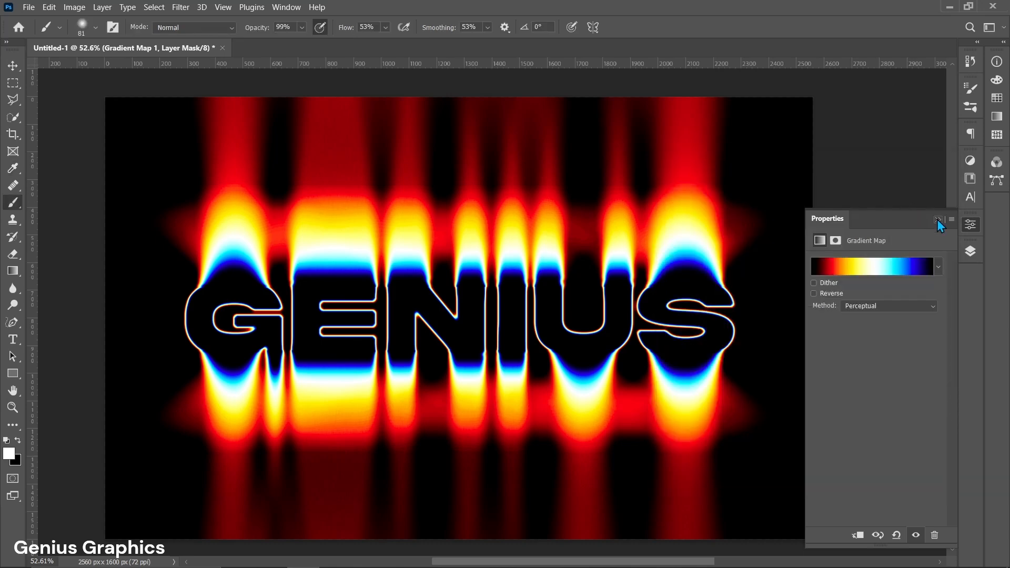
click(937, 220)
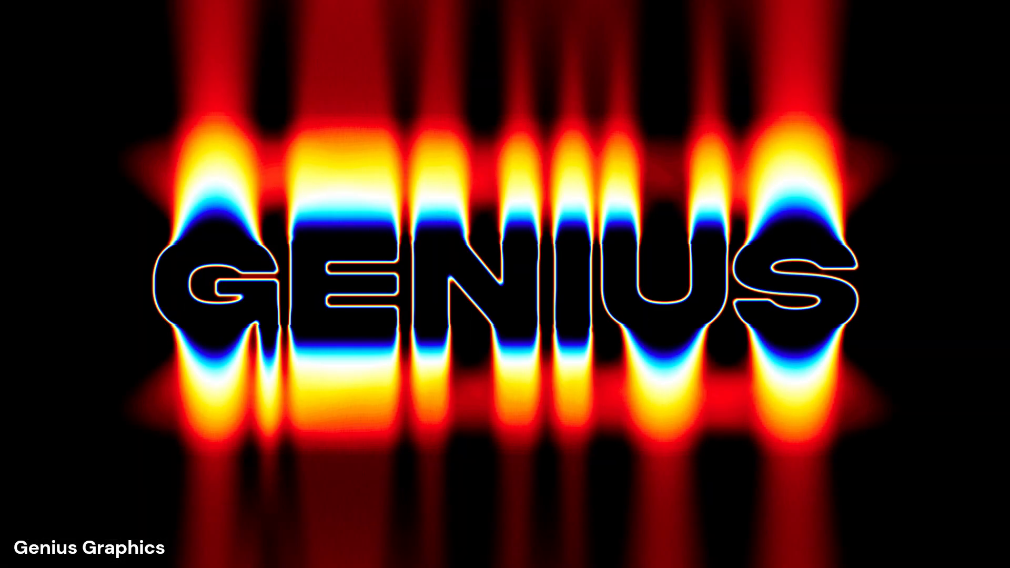